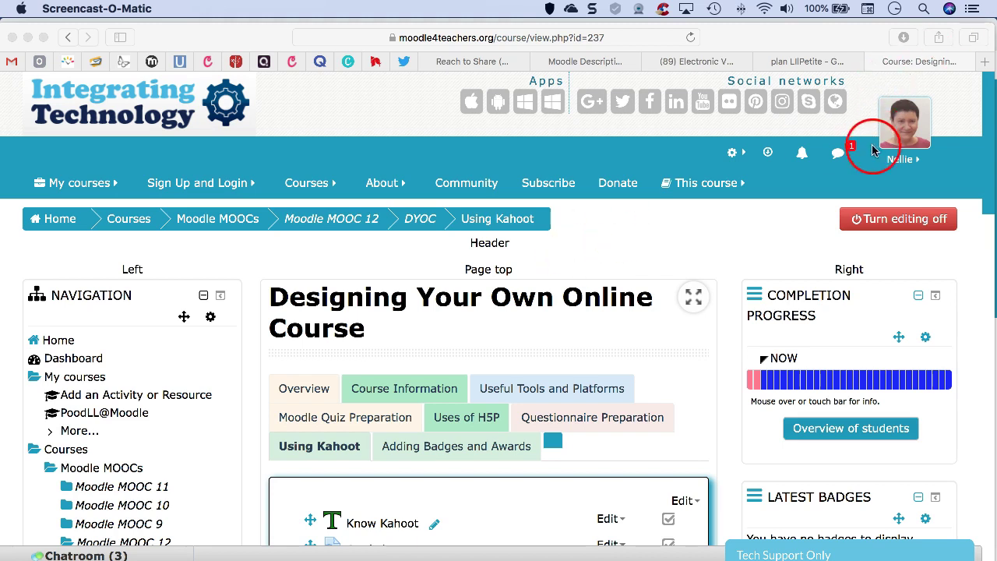
# Turn course editing off and then back on
pyautogui.click(884, 224)
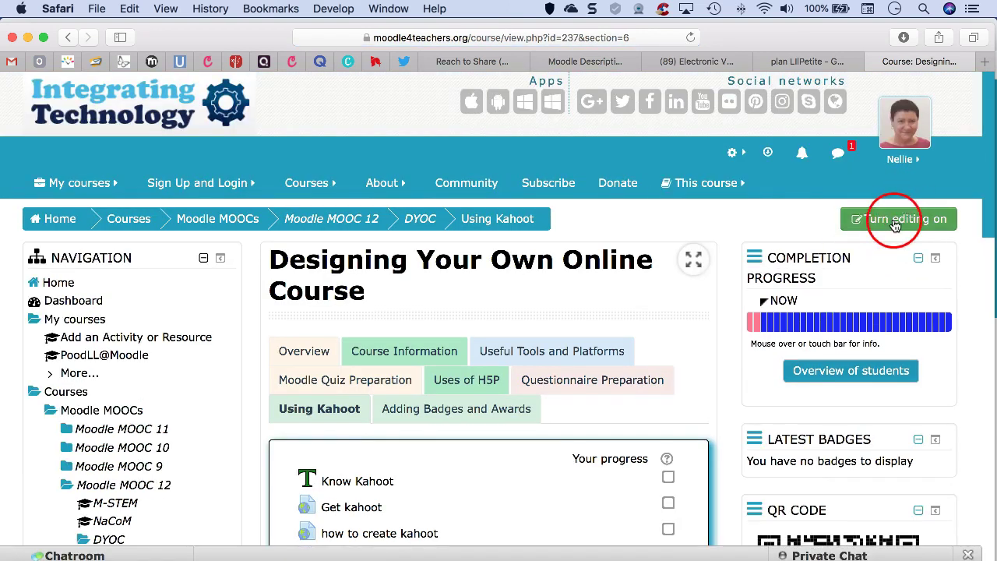
pyautogui.click(894, 222)
pyautogui.click(607, 327)
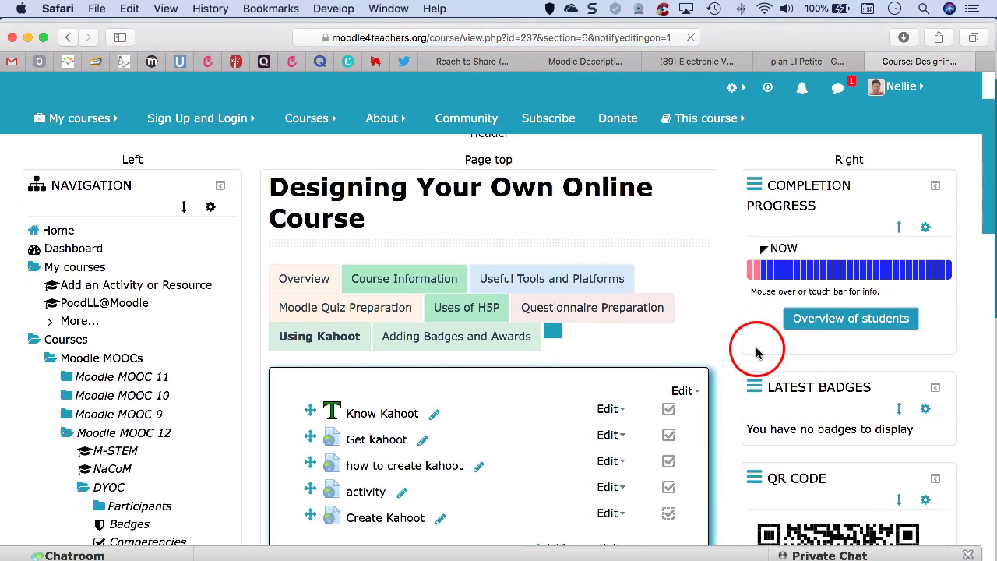
# Start a DYOC course backup that excludes enrolled users, activities and blocks
pyautogui.scroll(-10, 701, 350)
pyautogui.scroll(-5, 658, 358)
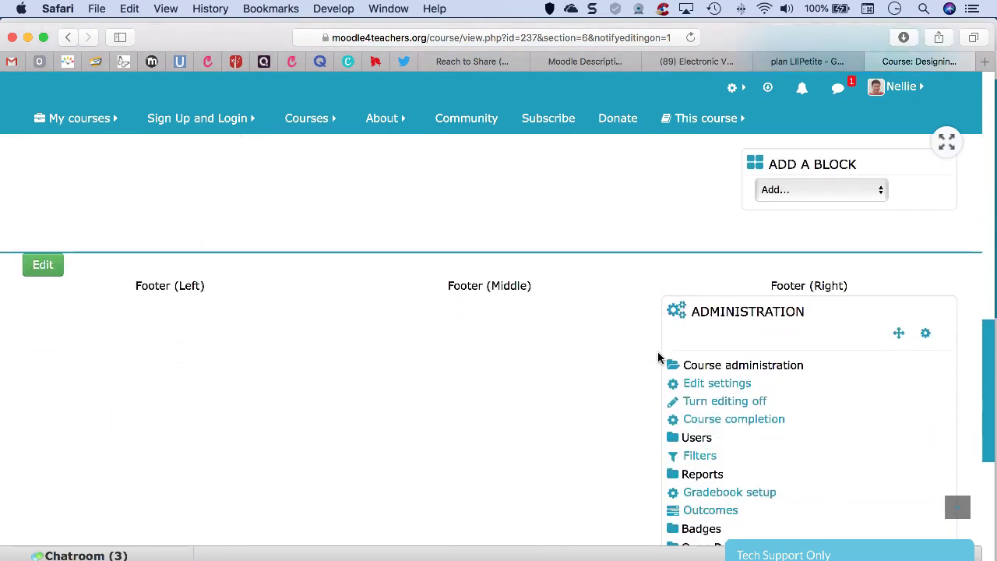
pyautogui.scroll(-1, 724, 331)
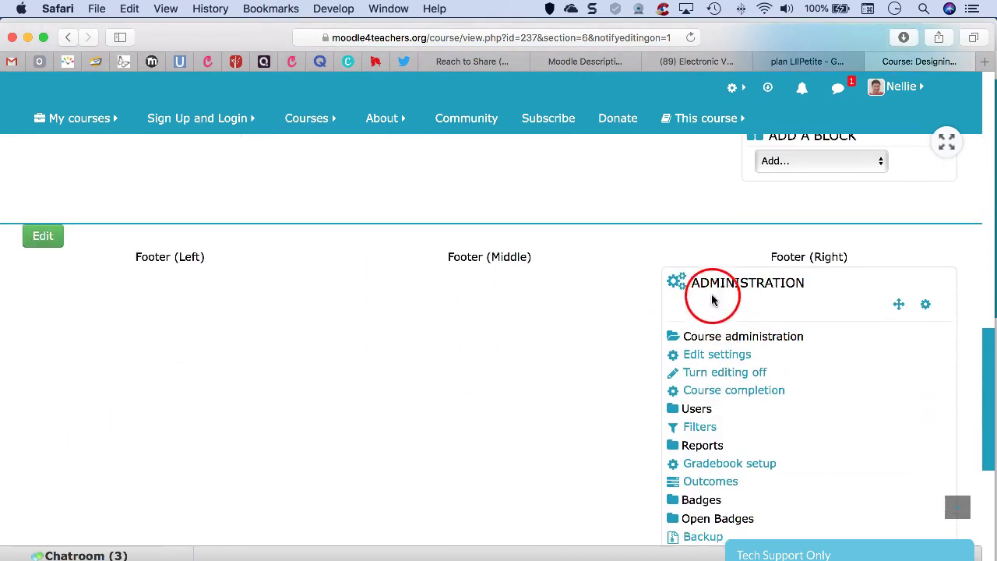
pyautogui.scroll(-4, 724, 341)
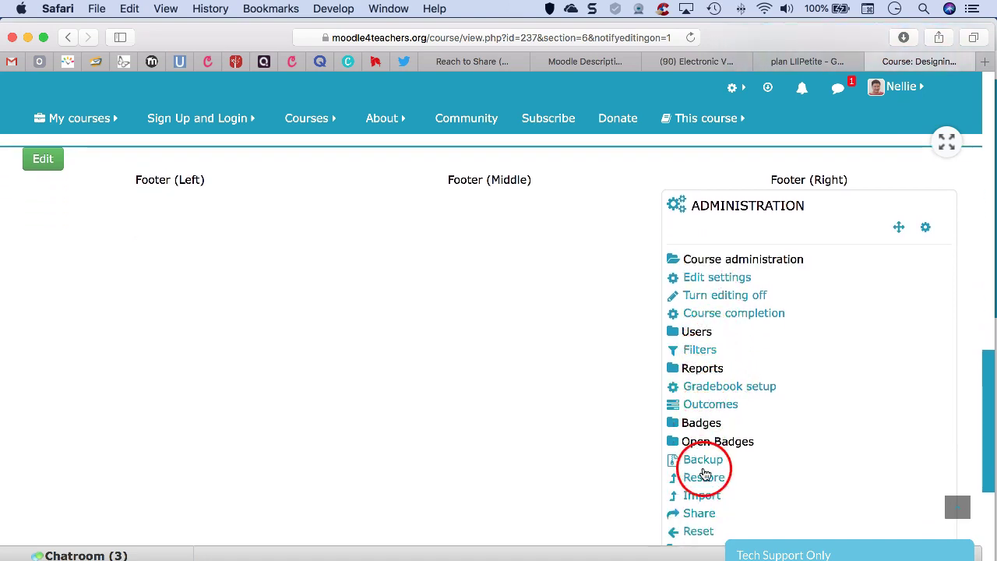
pyautogui.click(702, 461)
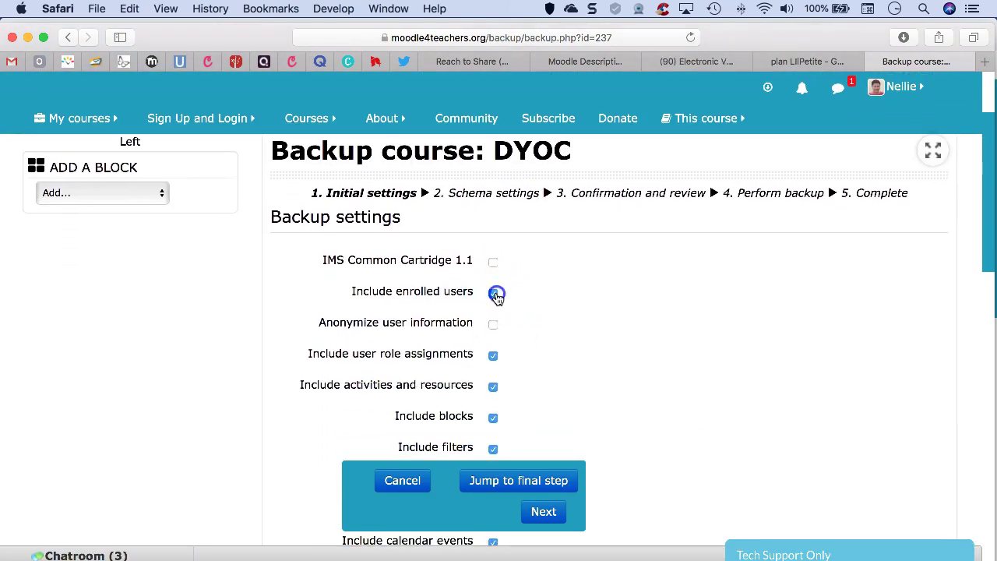
pyautogui.click(493, 355)
pyautogui.click(493, 387)
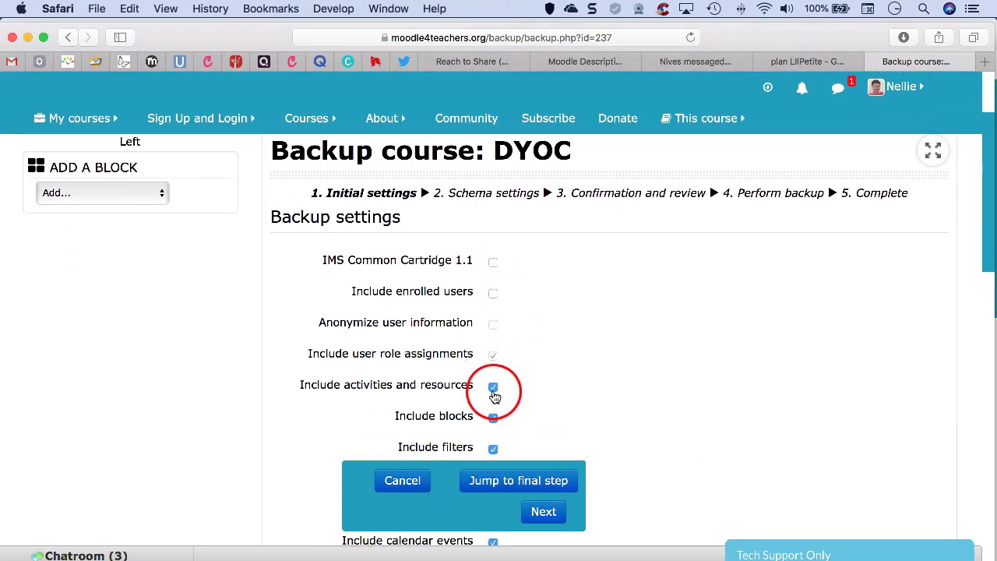
pyautogui.click(493, 447)
# Also exclude filters, calendar events, question bank, groups and competencies from the backup
pyautogui.scroll(-3, 493, 447)
pyautogui.click(494, 434)
pyautogui.scroll(-3, 494, 434)
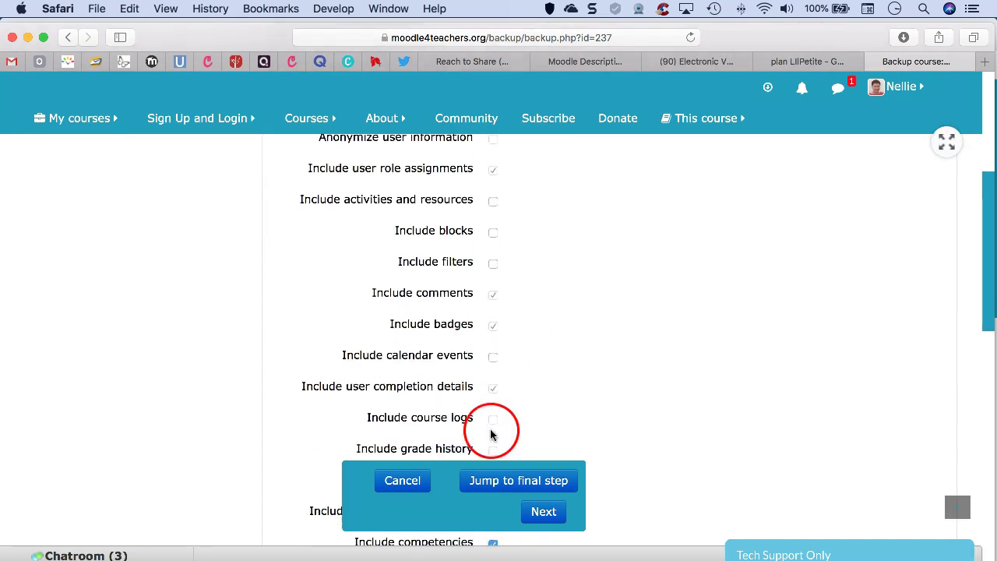
pyautogui.scroll(-1, 492, 434)
pyautogui.click(495, 398)
pyautogui.scroll(-3, 493, 435)
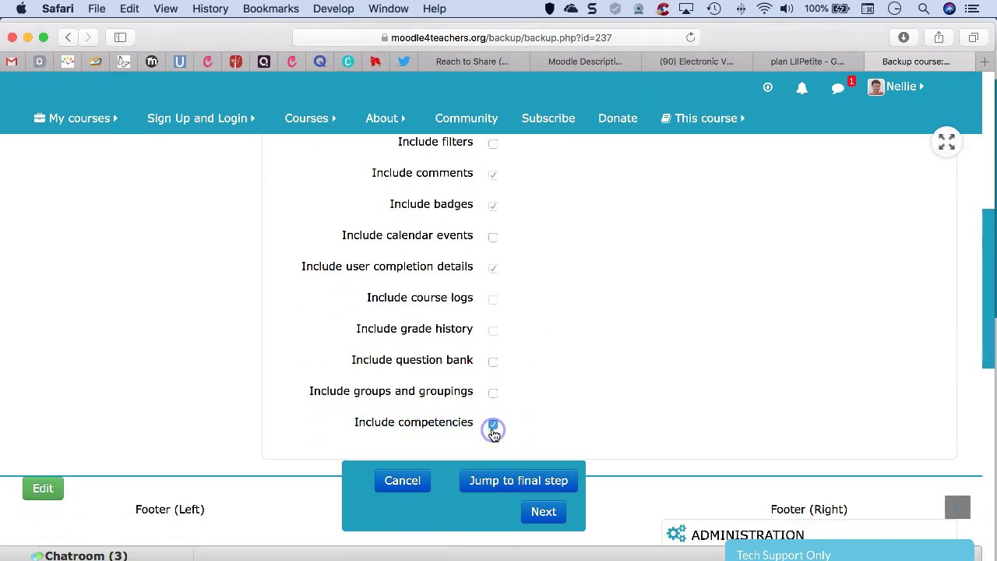
pyautogui.click(494, 371)
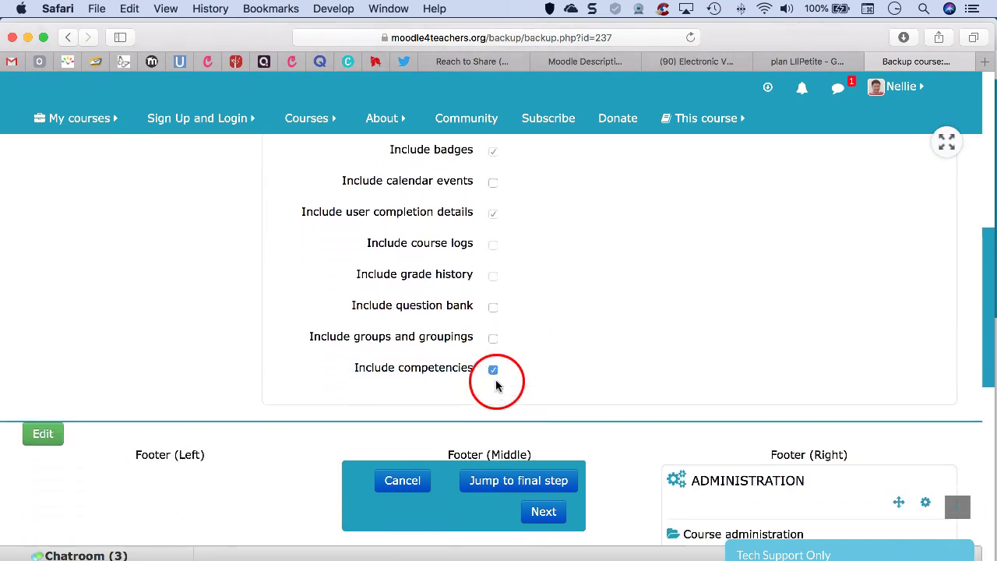
# Deselect every course section and create the DYOC backup file
pyautogui.click(547, 514)
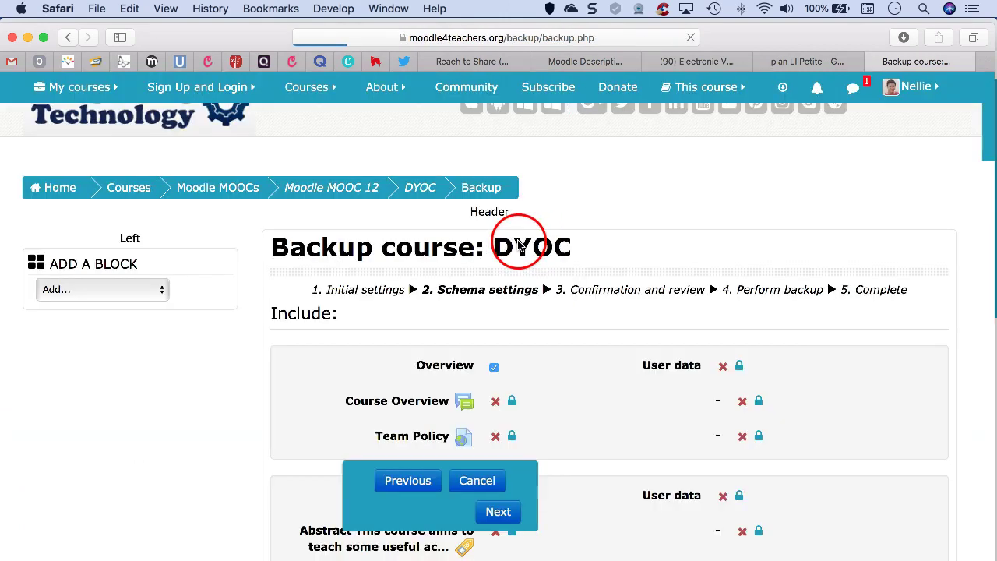
pyautogui.scroll(-3, 492, 295)
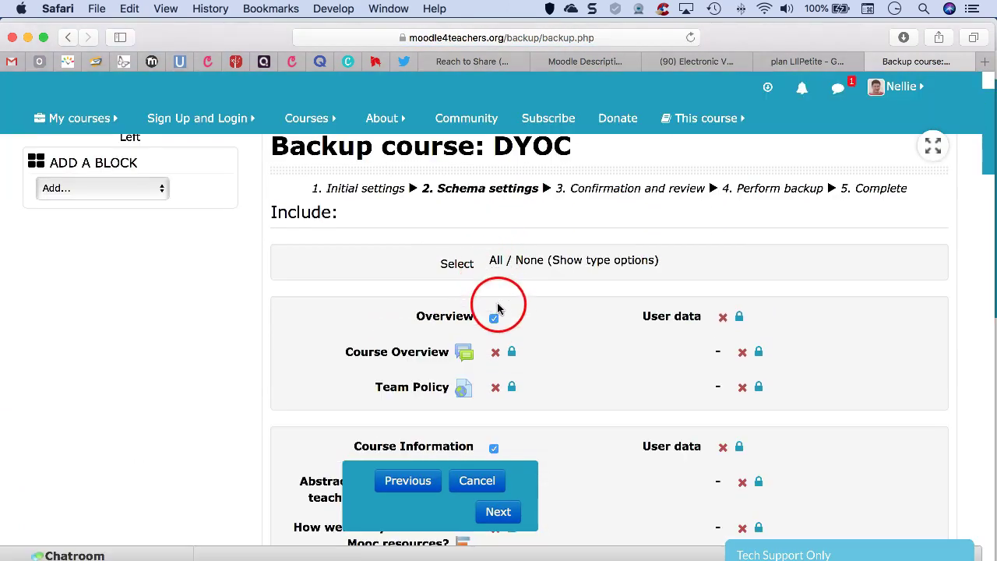
pyautogui.click(494, 319)
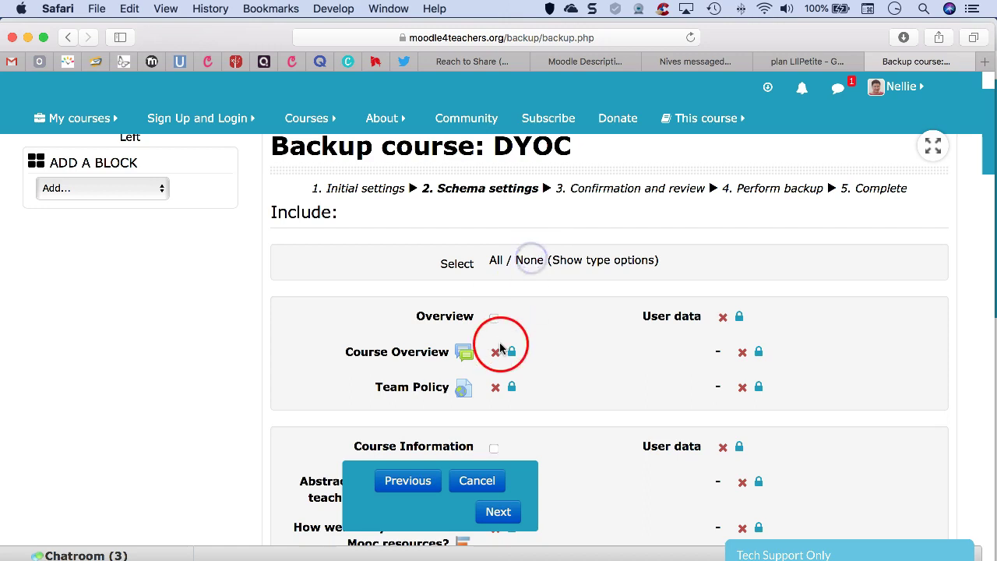
pyautogui.scroll(-5, 498, 343)
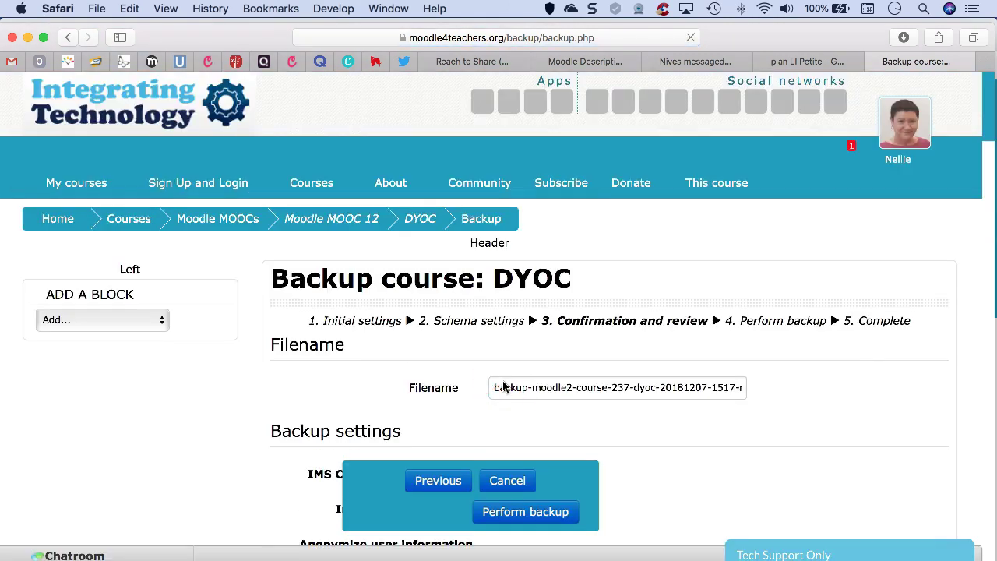
pyautogui.scroll(-6, 503, 388)
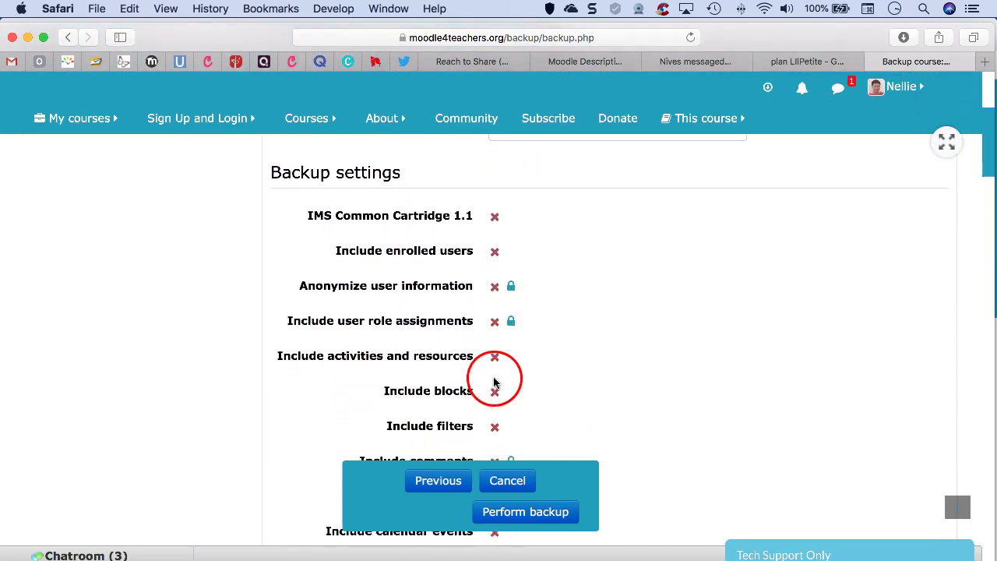
pyautogui.scroll(-3, 497, 383)
pyautogui.click(509, 514)
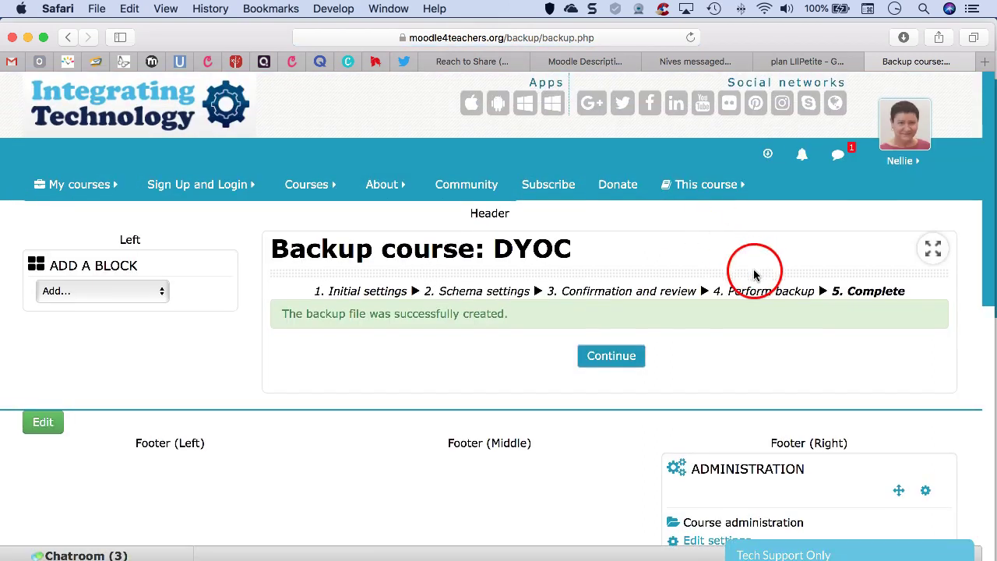
# Restore the dyoc backup file and confirm its backup details
pyautogui.click(619, 355)
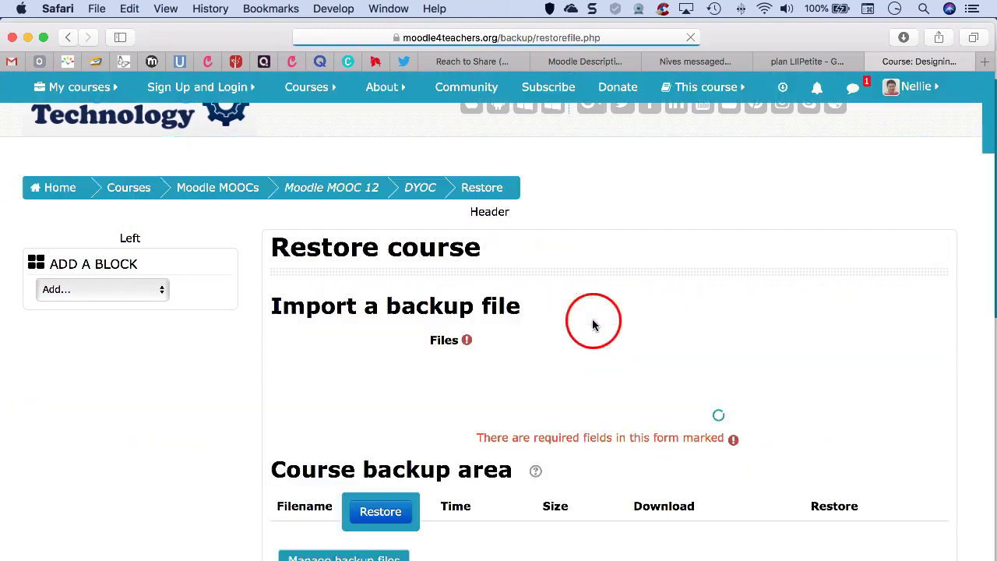
pyautogui.scroll(-10, 509, 334)
pyautogui.scroll(10, 418, 337)
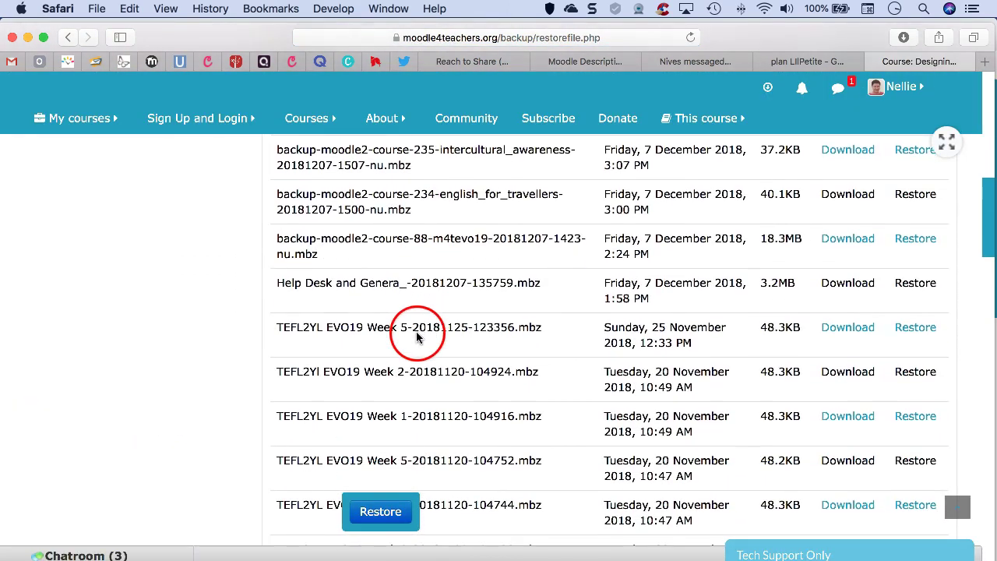
pyautogui.scroll(-3, 849, 412)
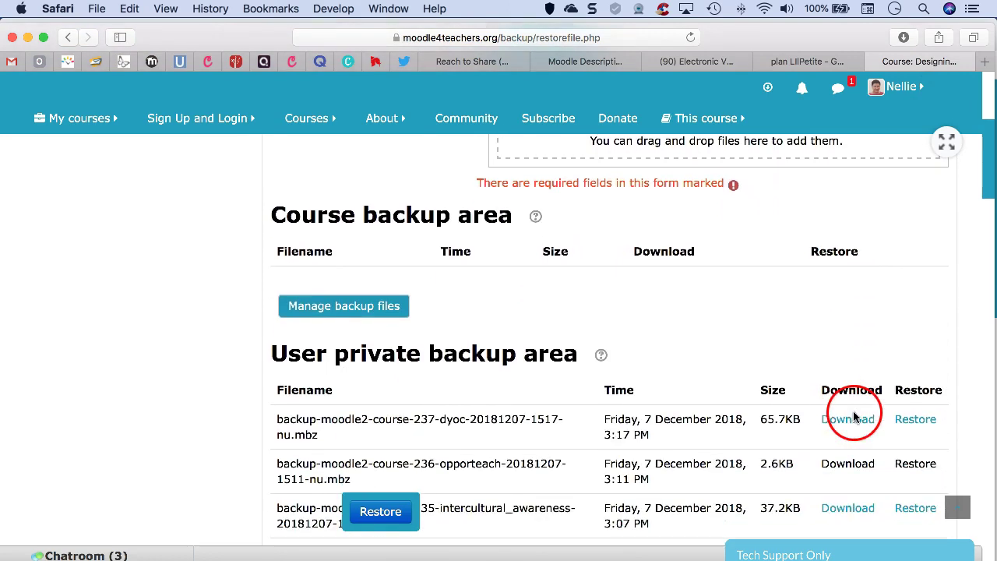
pyautogui.click(915, 410)
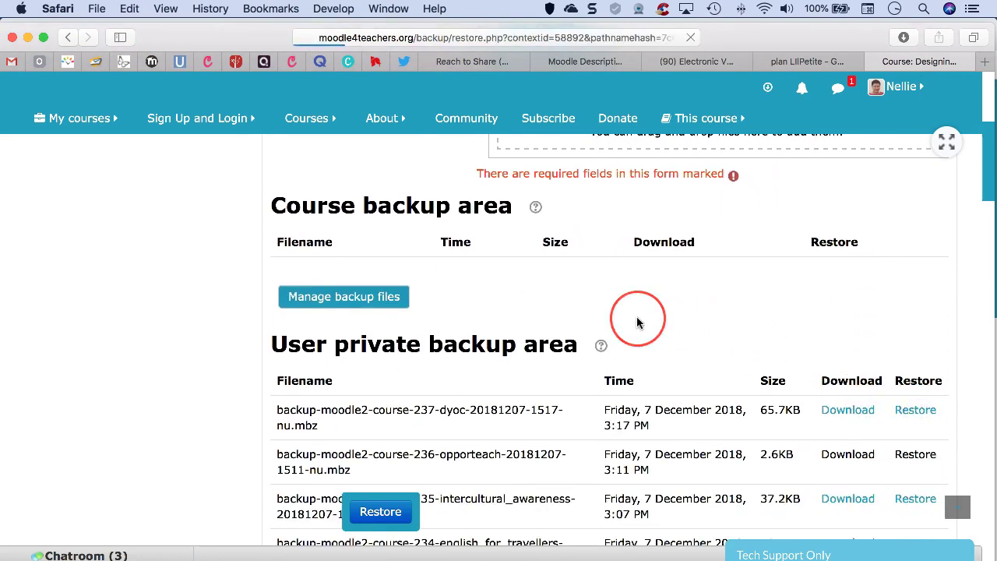
pyautogui.scroll(-10, 547, 323)
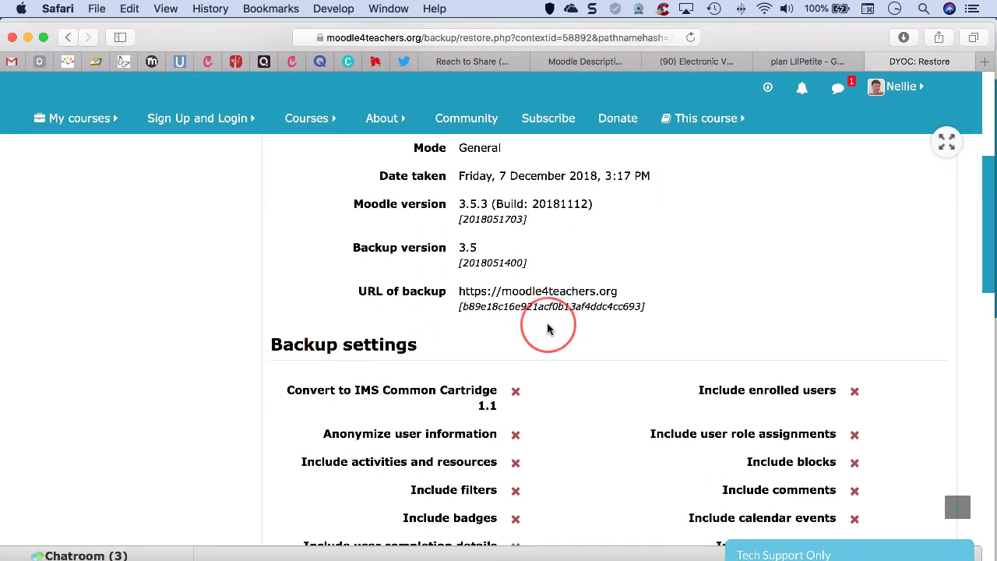
pyautogui.scroll(-3, 547, 322)
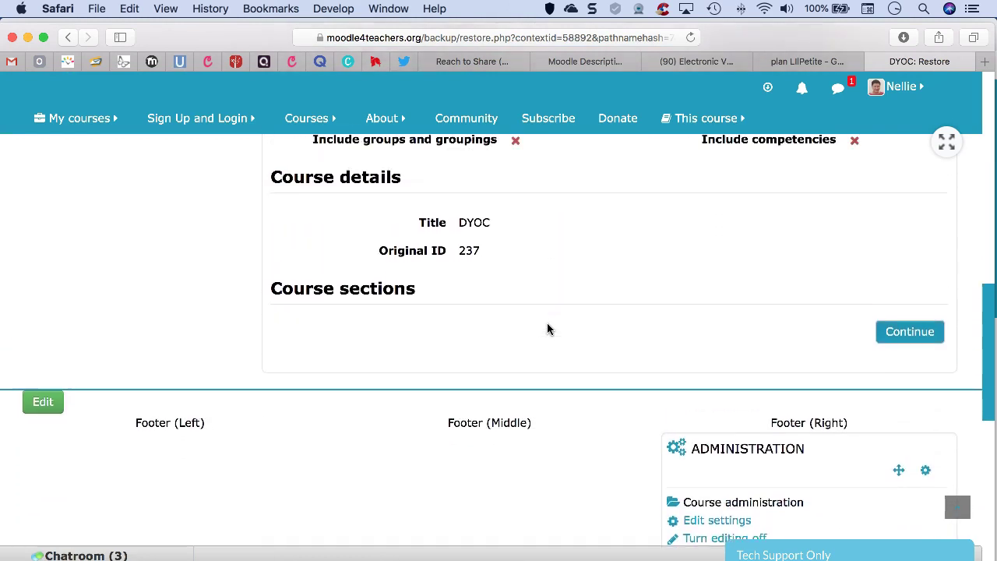
pyautogui.click(919, 372)
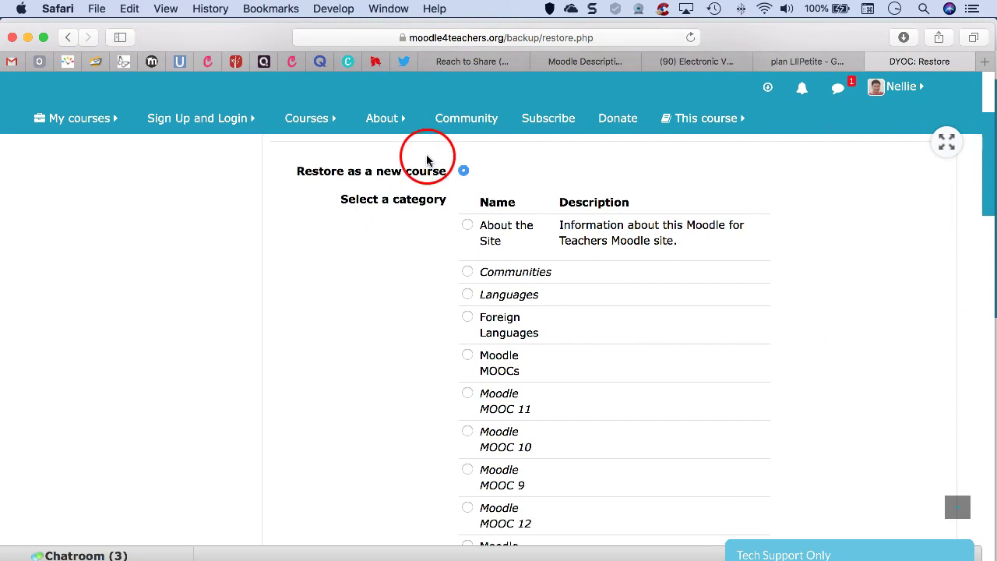
# Choose 'Delete the contents of this course and then restore'
pyautogui.scroll(-5, 438, 275)
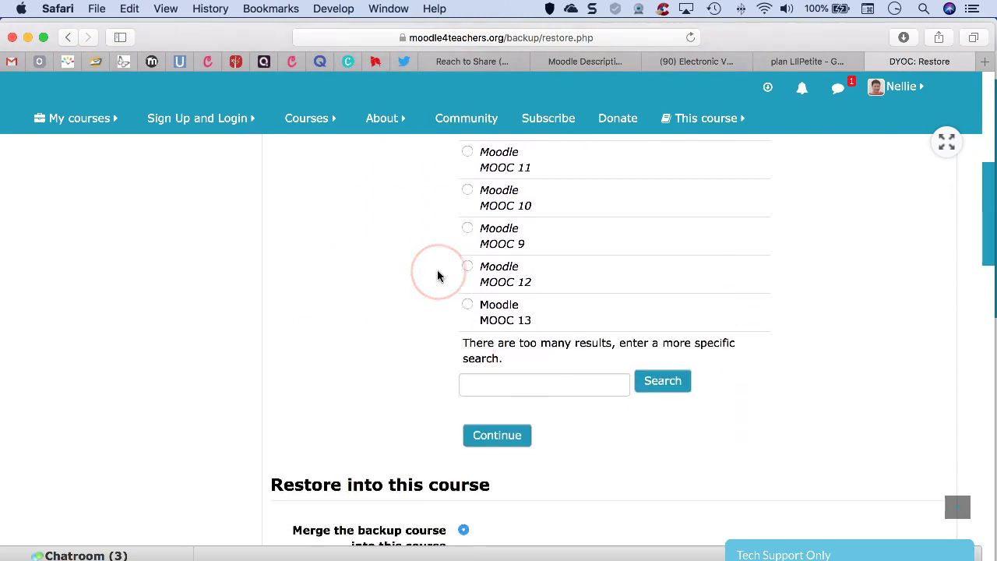
pyautogui.scroll(-4, 439, 275)
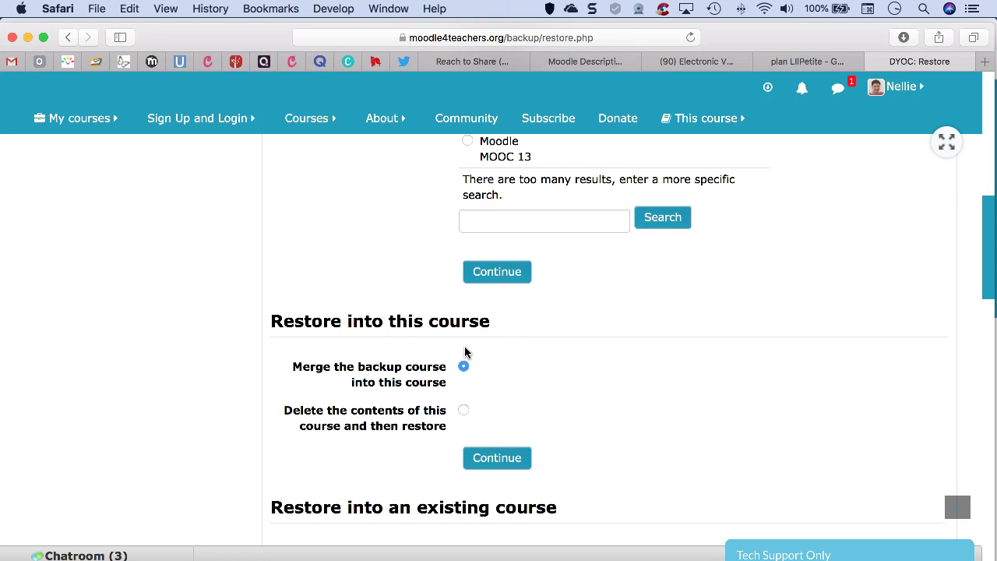
pyautogui.click(460, 369)
pyautogui.scroll(-1, 460, 369)
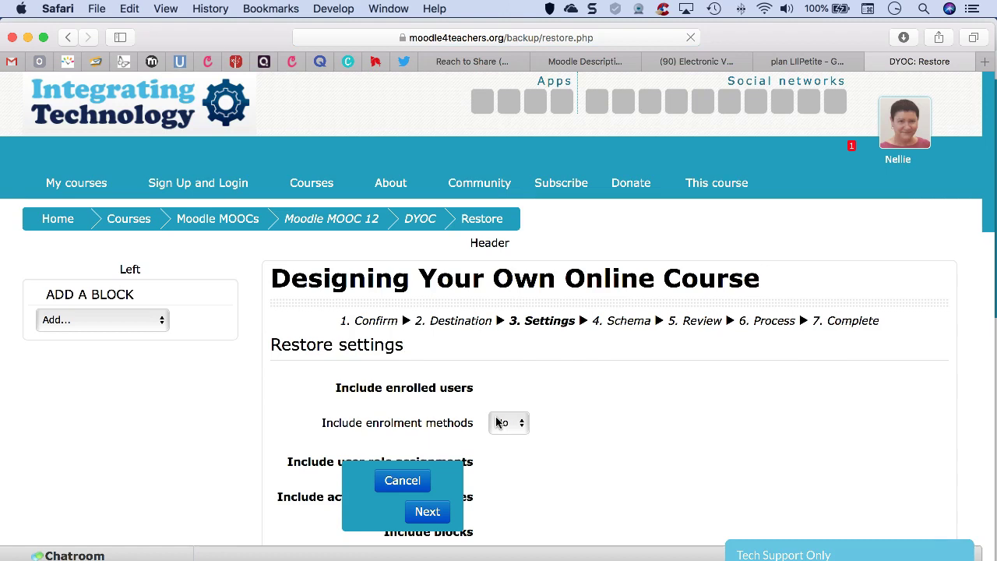
# Restore into this course, accepting the default restore settings to reach the Schema step
pyautogui.click(399, 438)
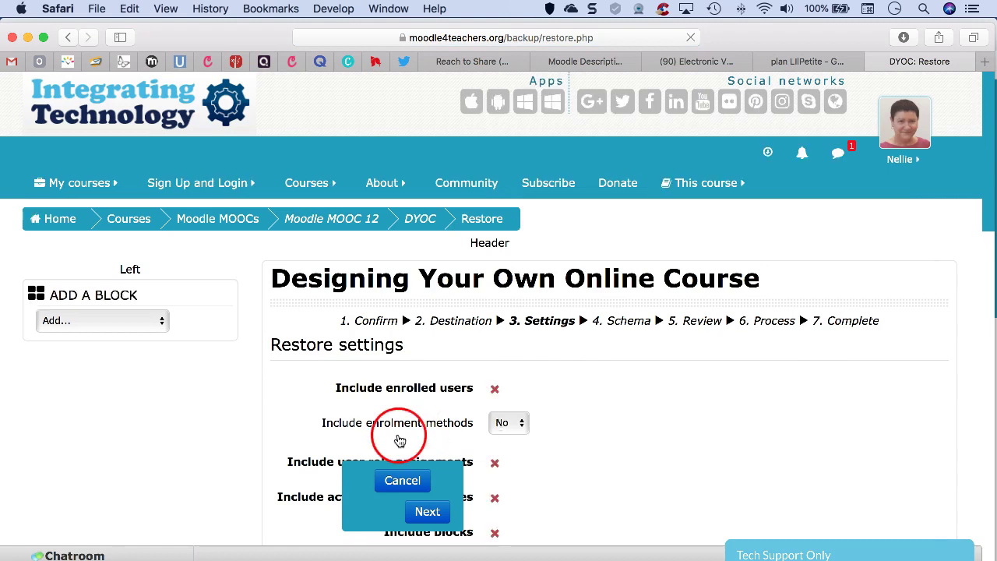
pyautogui.scroll(-5, 398, 440)
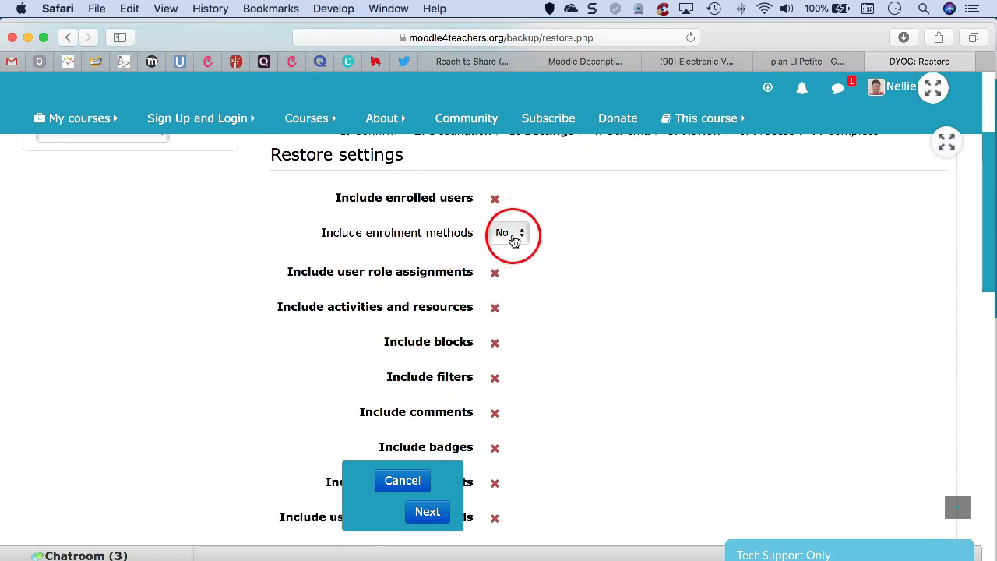
pyautogui.scroll(-8, 430, 357)
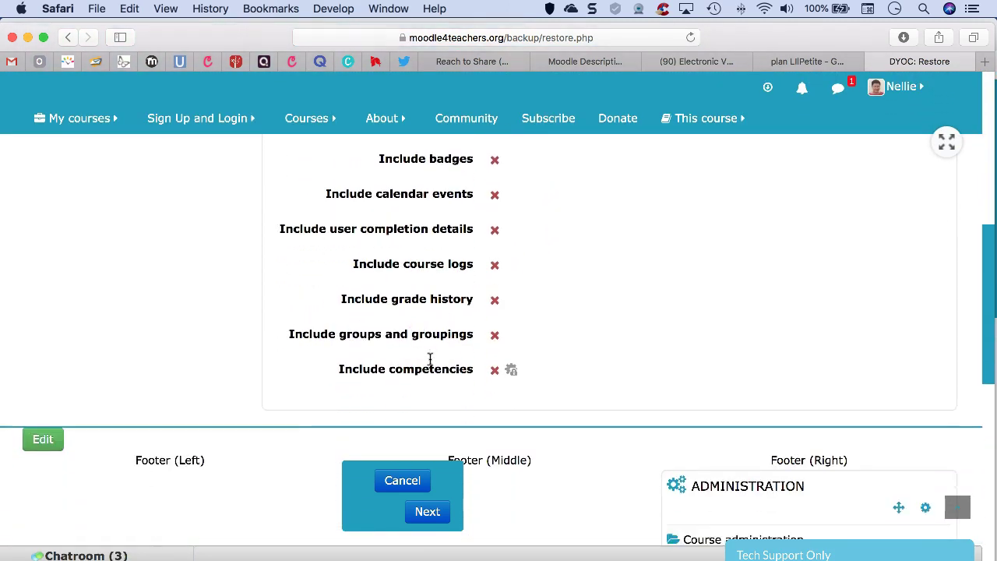
pyautogui.scroll(-1, 430, 358)
pyautogui.click(429, 511)
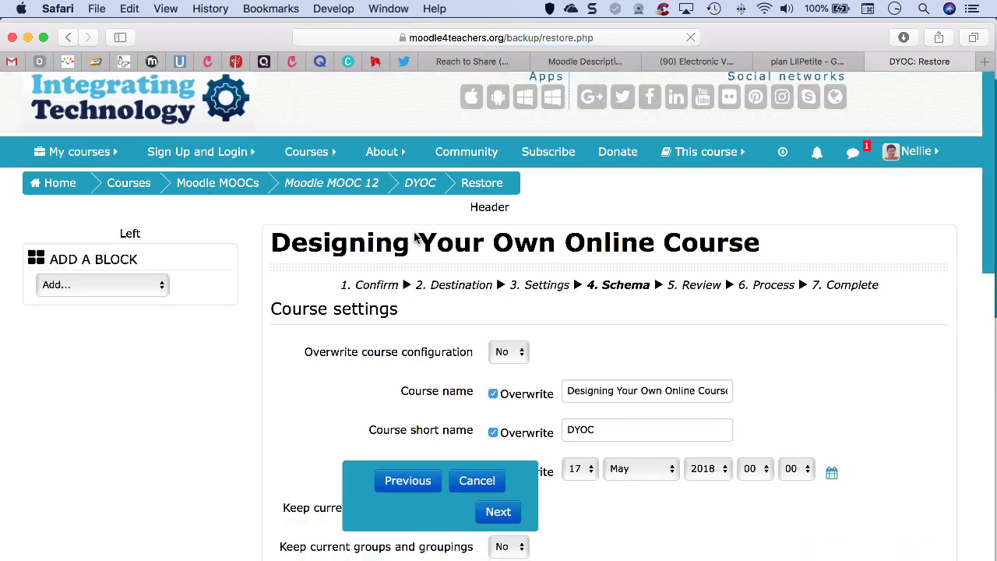
# Set Overwrite course configuration to Yes
pyautogui.scroll(-2, 513, 335)
pyautogui.click(513, 334)
pyautogui.scroll(-1, 515, 335)
pyautogui.click(517, 266)
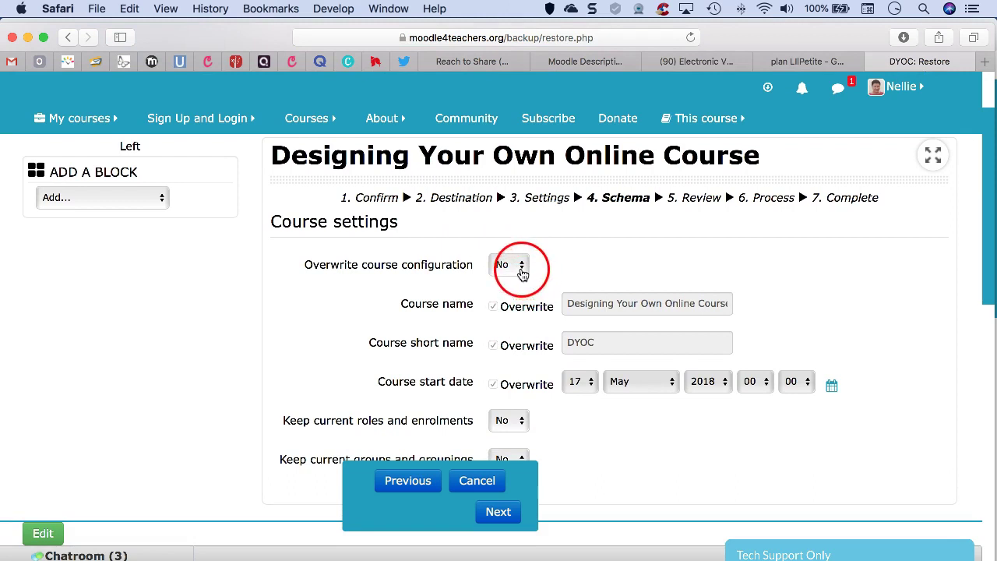
pyautogui.click(512, 250)
# Replace the course name and short name with 'EVO19 Collaborative Course Design 5'
pyautogui.click(574, 303)
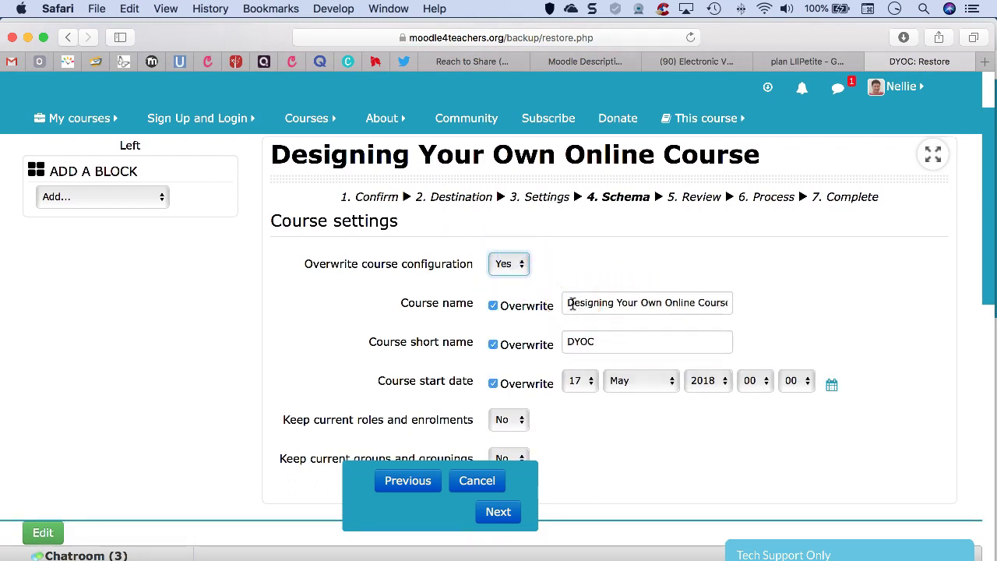
pyautogui.moveTo(570, 304); pyautogui.dragTo(726, 300)
pyautogui.write('19 Collaborative Course Design 3')
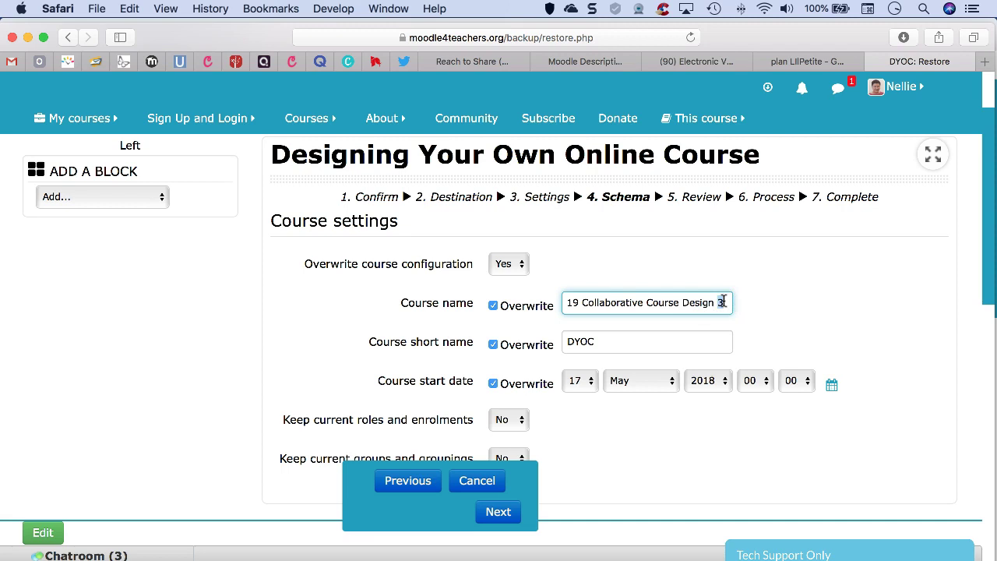
pyautogui.moveTo(596, 340); pyautogui.dragTo(560, 338)
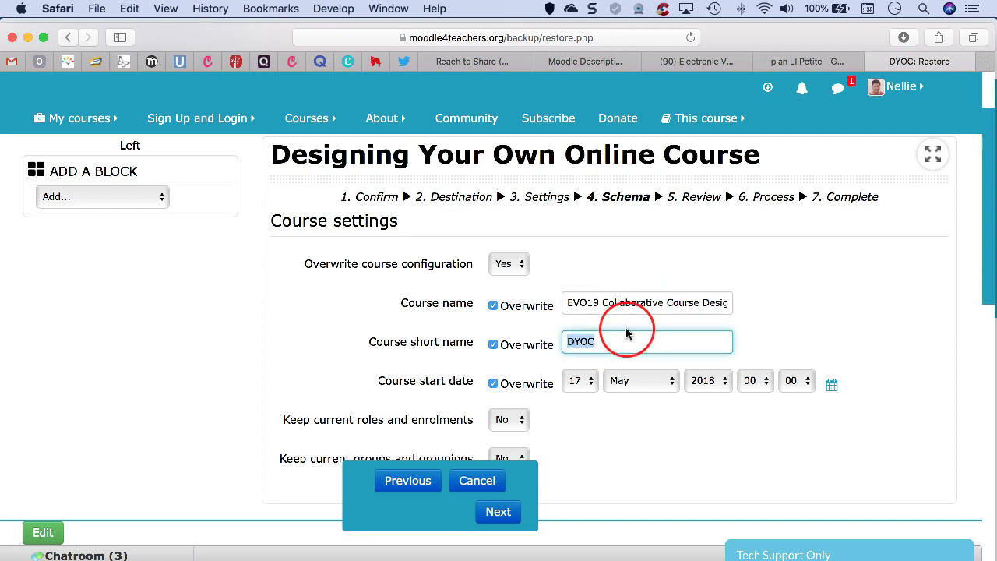
pyautogui.click(716, 343)
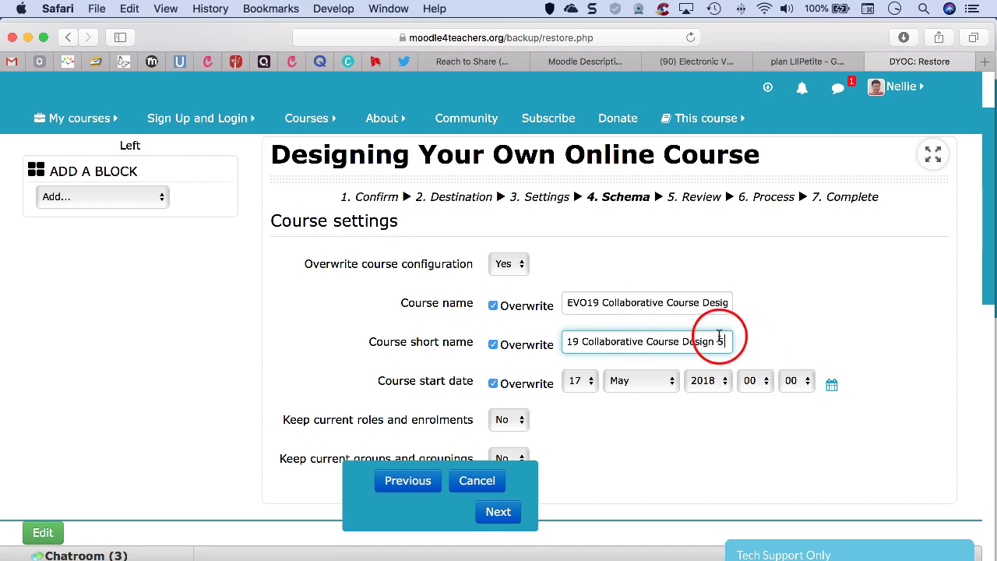
pyautogui.click(632, 296)
pyautogui.moveTo(716, 303); pyautogui.dragTo(754, 304)
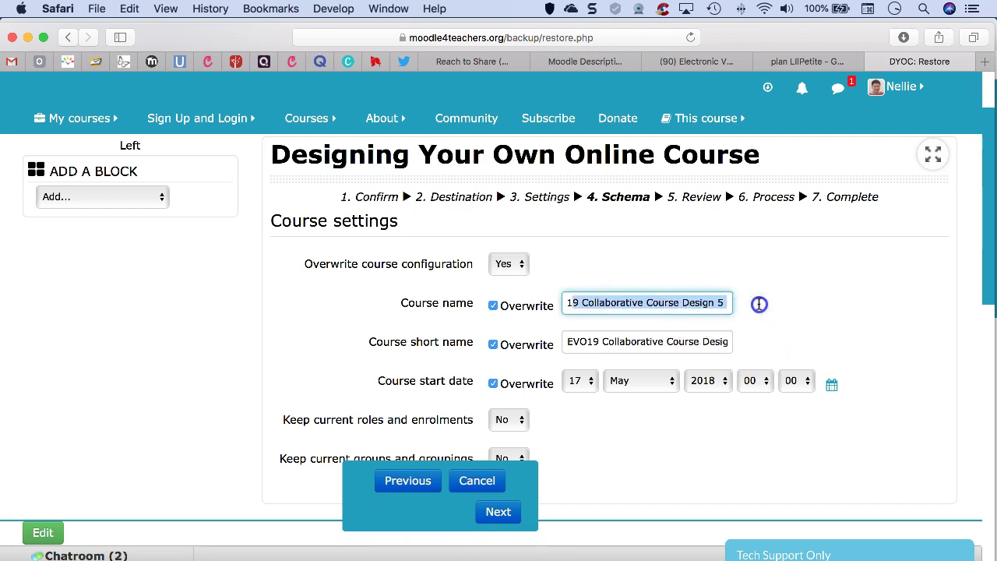
# Set the course start date to 4 January 2019 and continue the restore
pyautogui.click(494, 384)
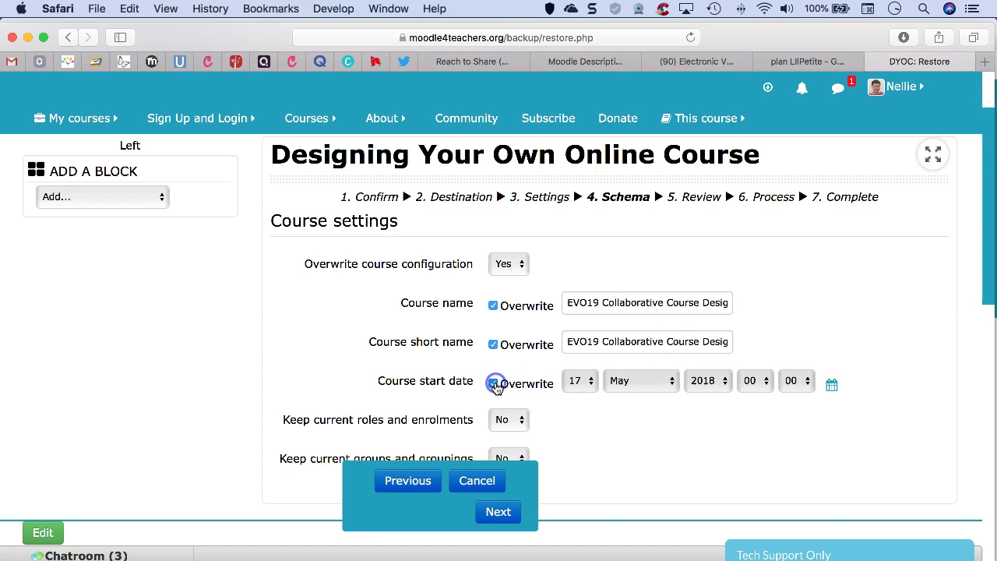
pyautogui.click(718, 382)
pyautogui.click(701, 400)
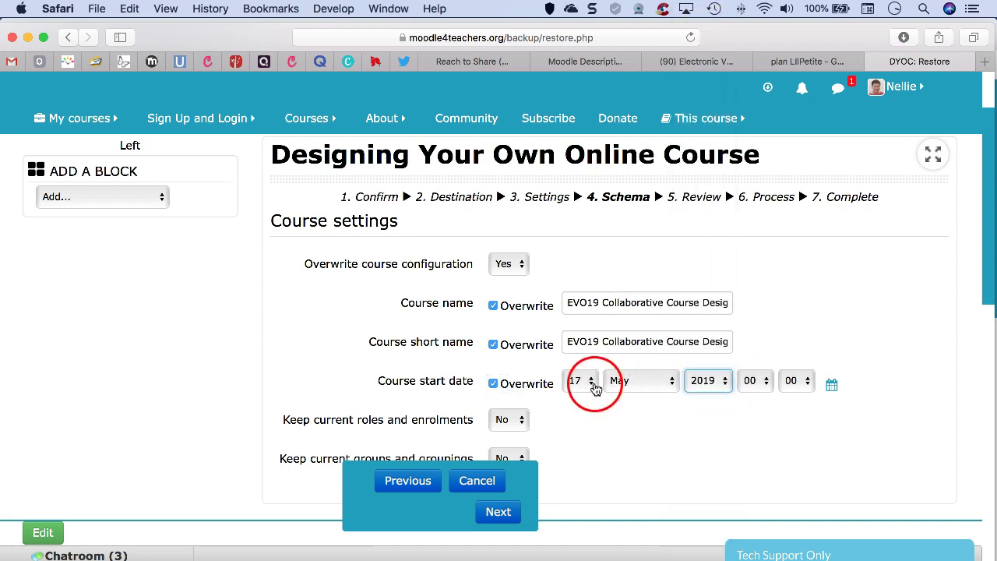
pyautogui.click(594, 382)
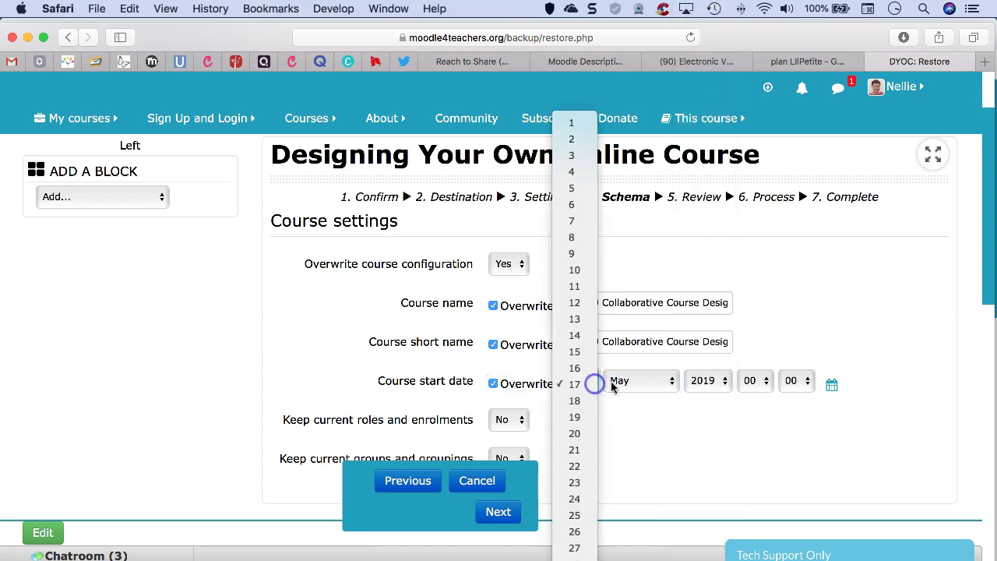
pyautogui.click(582, 172)
pyautogui.click(673, 380)
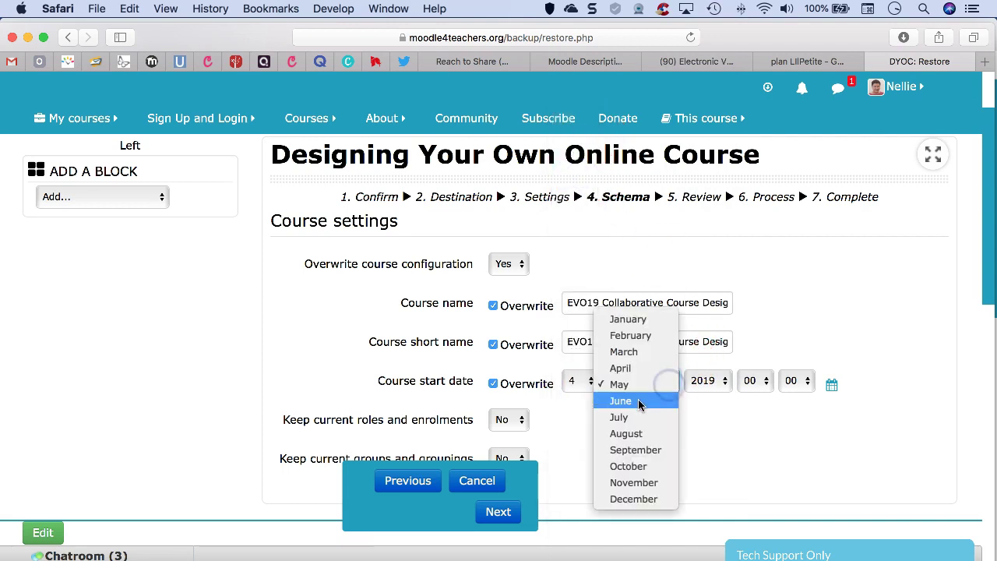
pyautogui.click(631, 319)
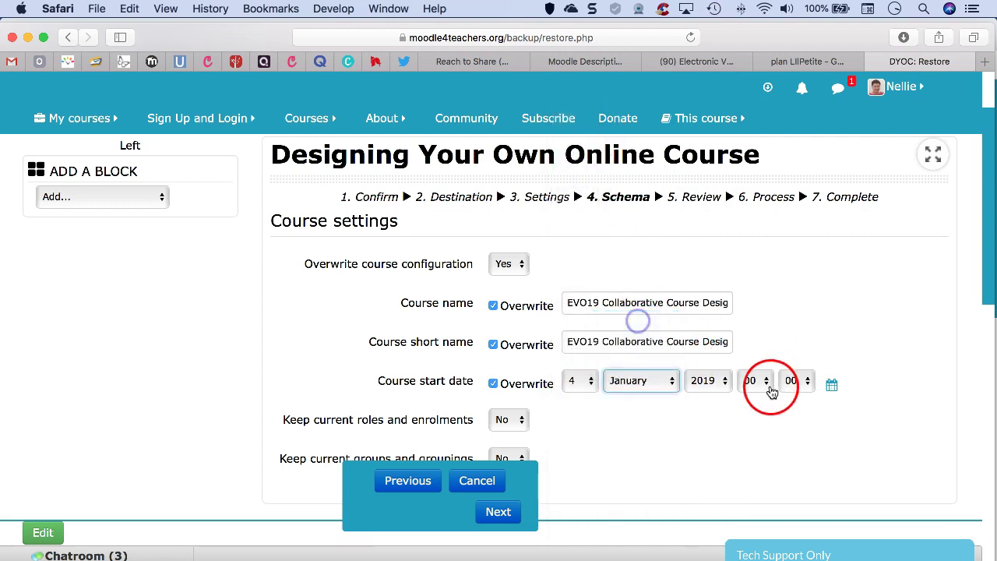
pyautogui.scroll(-1, 584, 402)
pyautogui.scroll(-3, 498, 401)
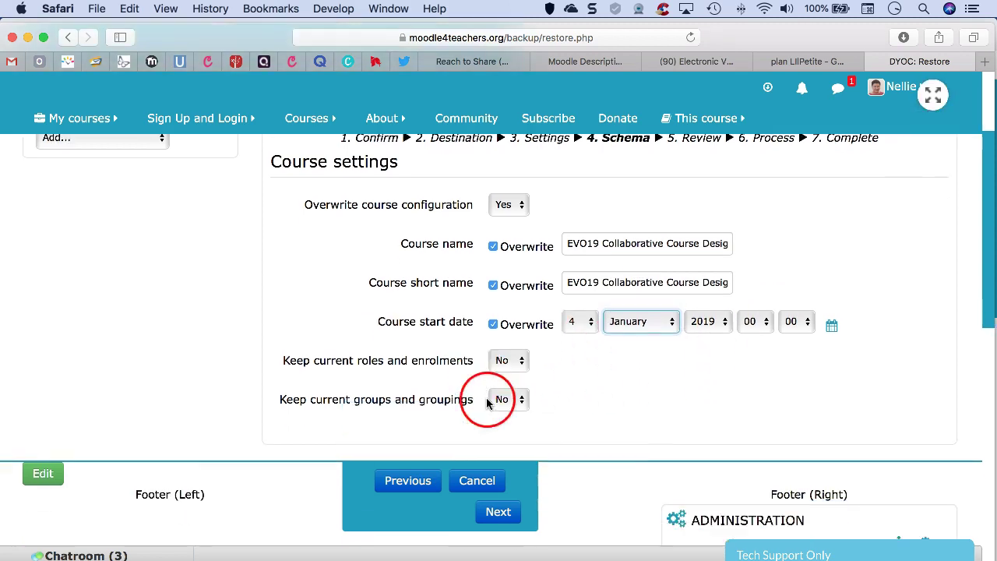
pyautogui.scroll(2, 534, 296)
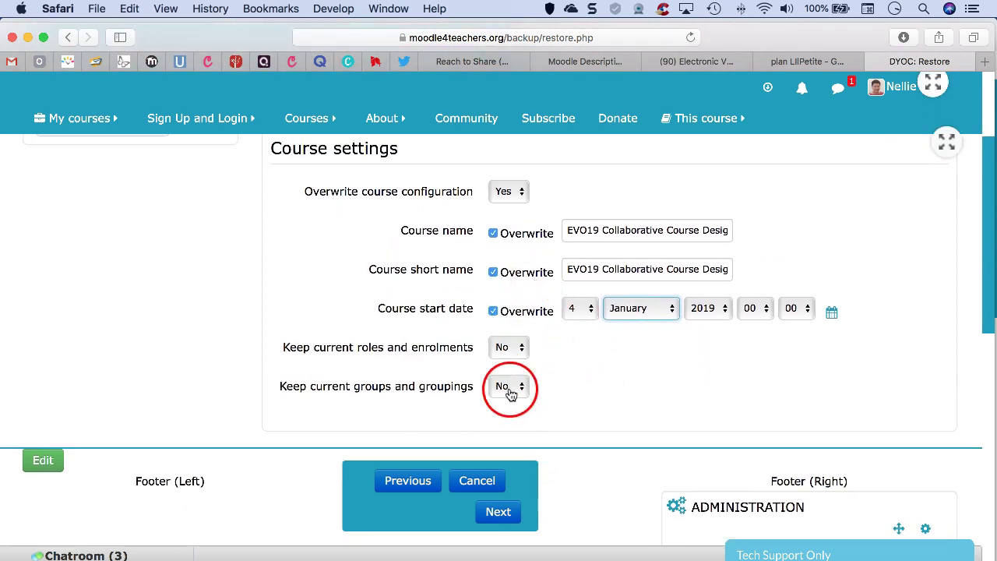
pyautogui.scroll(3, 514, 391)
pyautogui.scroll(2, 514, 390)
pyautogui.scroll(-3, 499, 420)
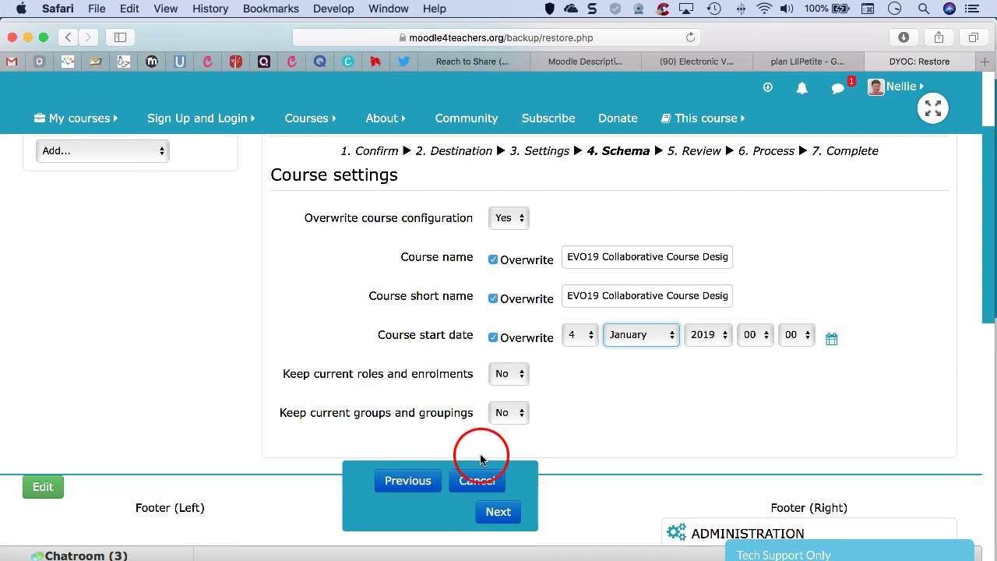
pyautogui.click(498, 512)
# Perform the restore and continue to the restored EVO19 Collaborative Course Design 5 course
pyautogui.scroll(-4, 519, 452)
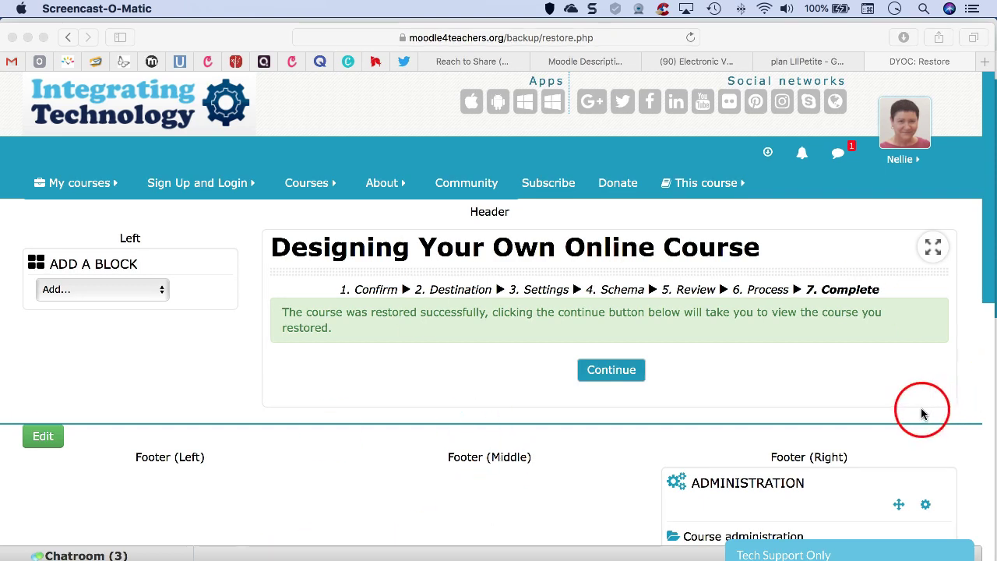
pyautogui.click(610, 371)
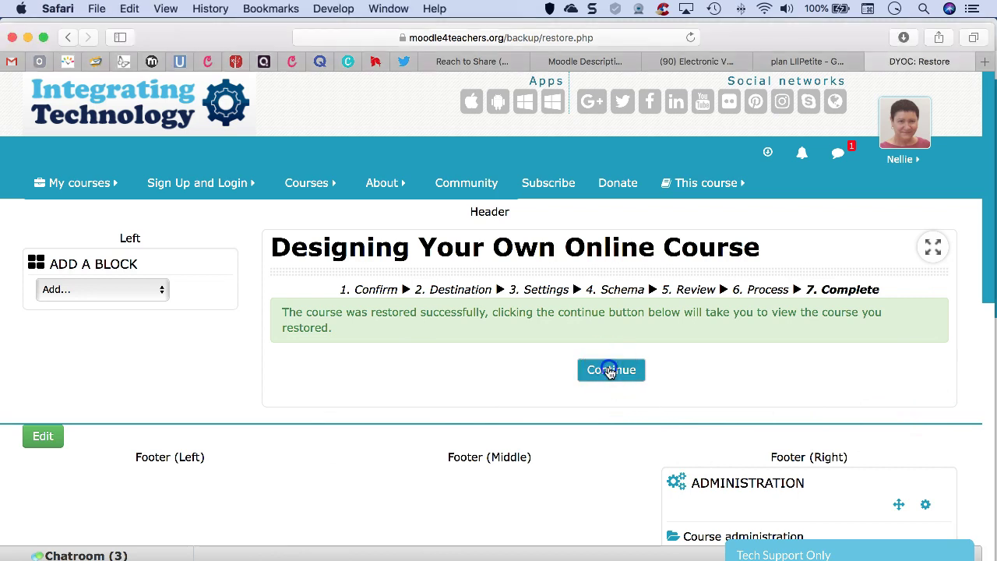
pyautogui.click(610, 372)
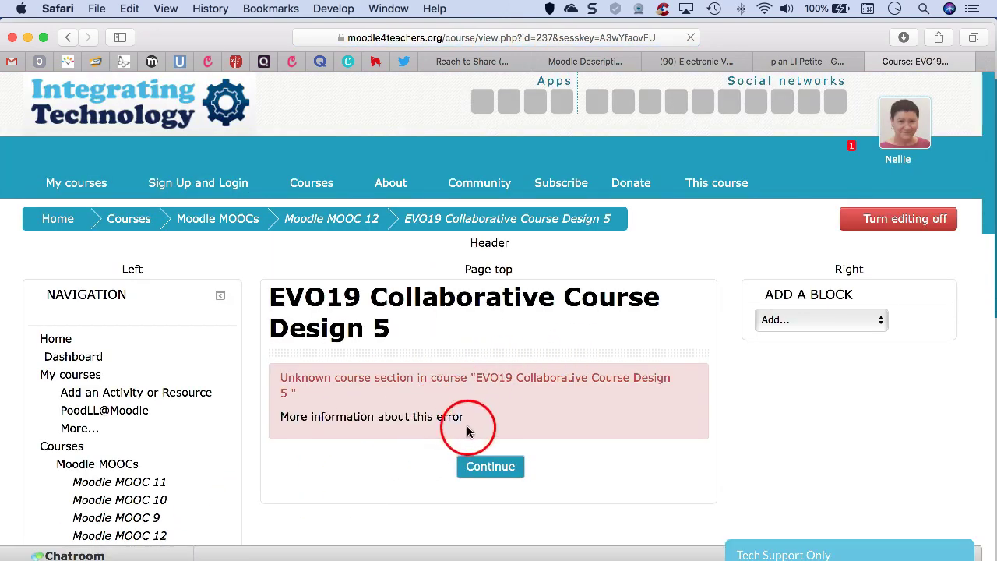
# Open the restored course's settings and set Course visibility to Show
pyautogui.scroll(-1, 471, 424)
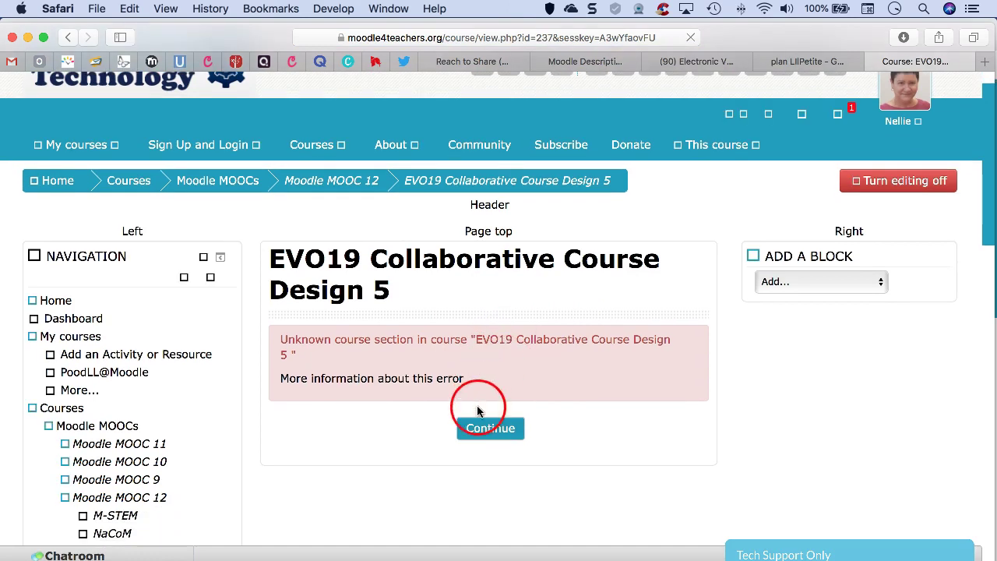
pyautogui.scroll(-5, 467, 416)
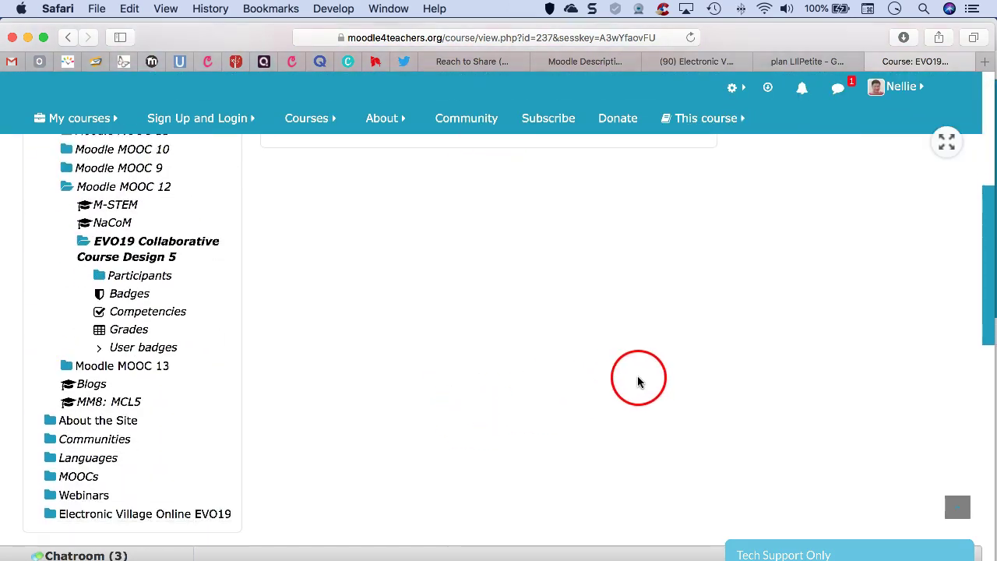
pyautogui.scroll(-7, 637, 382)
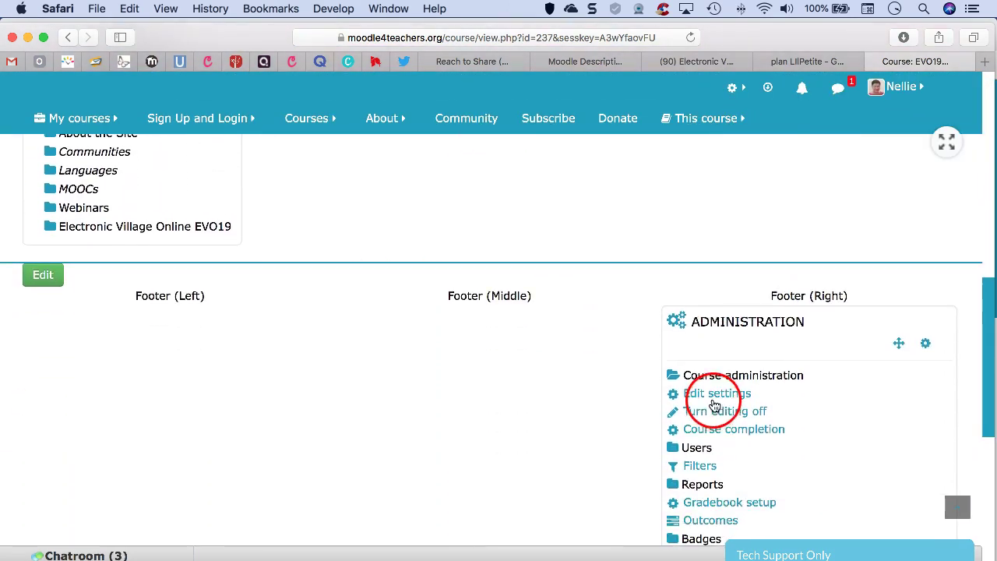
pyautogui.click(718, 384)
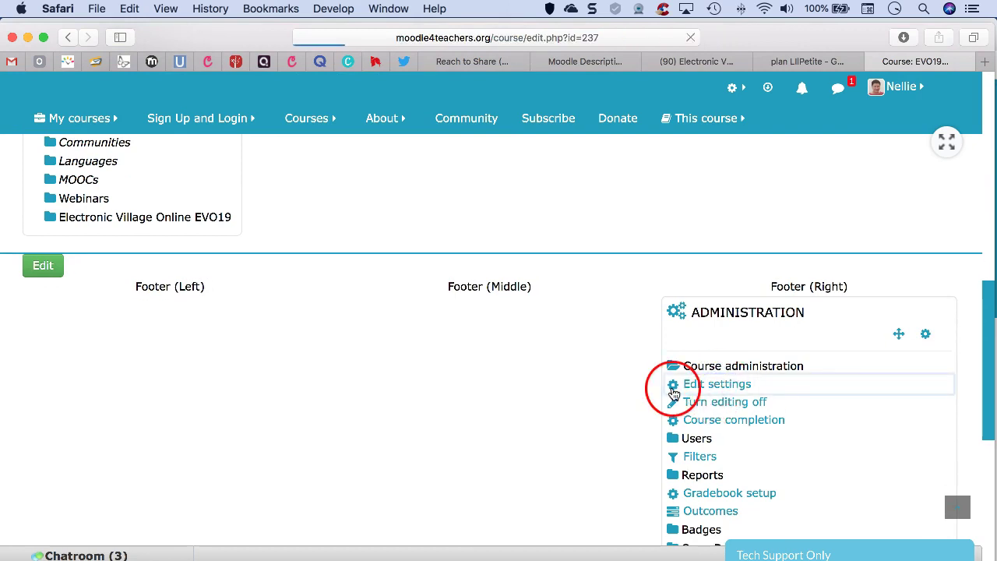
pyautogui.scroll(-3, 484, 355)
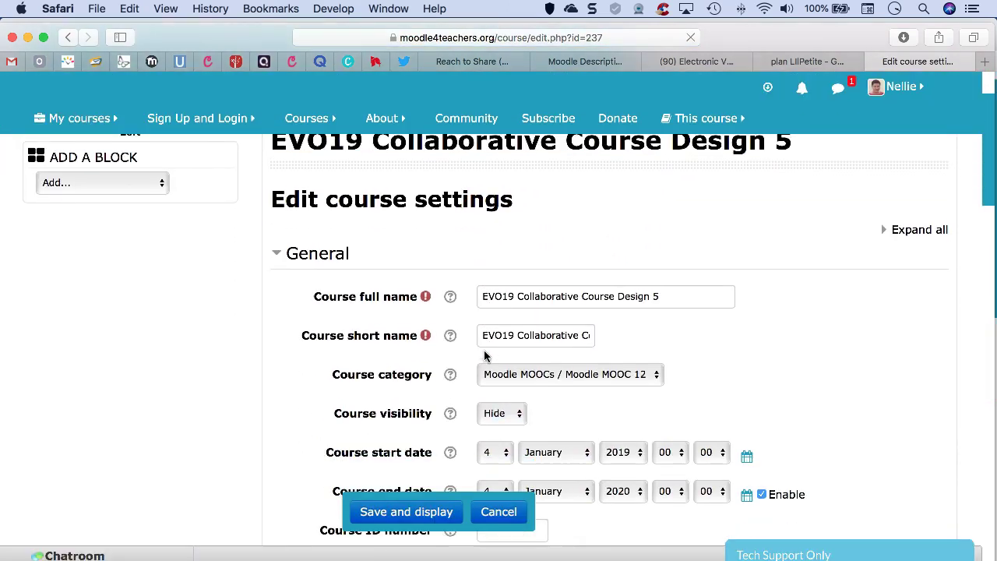
pyautogui.scroll(-2, 499, 360)
pyautogui.click(519, 376)
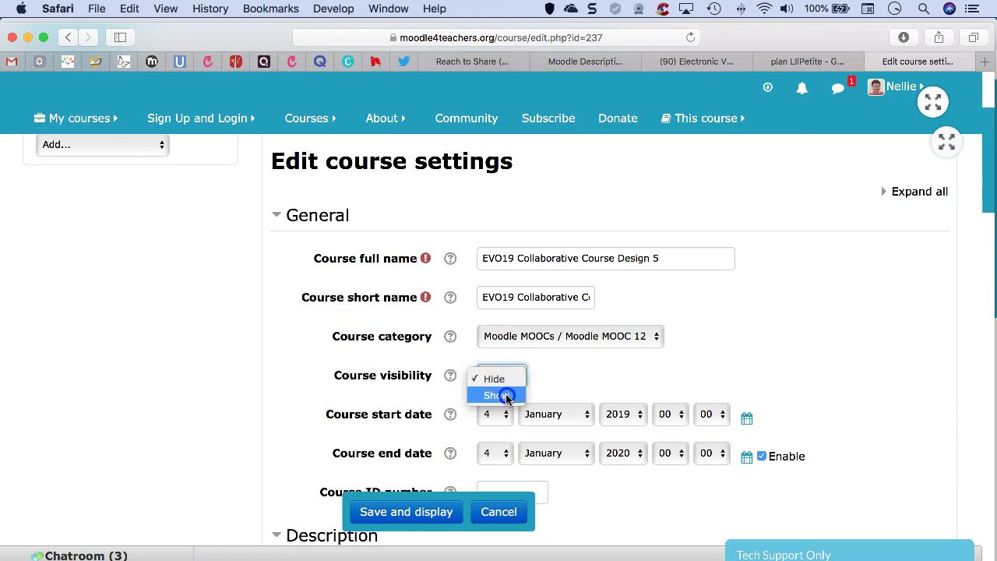
pyautogui.click(498, 395)
# Move the course into the Electronic Village Online EVO19 category
pyautogui.click(658, 342)
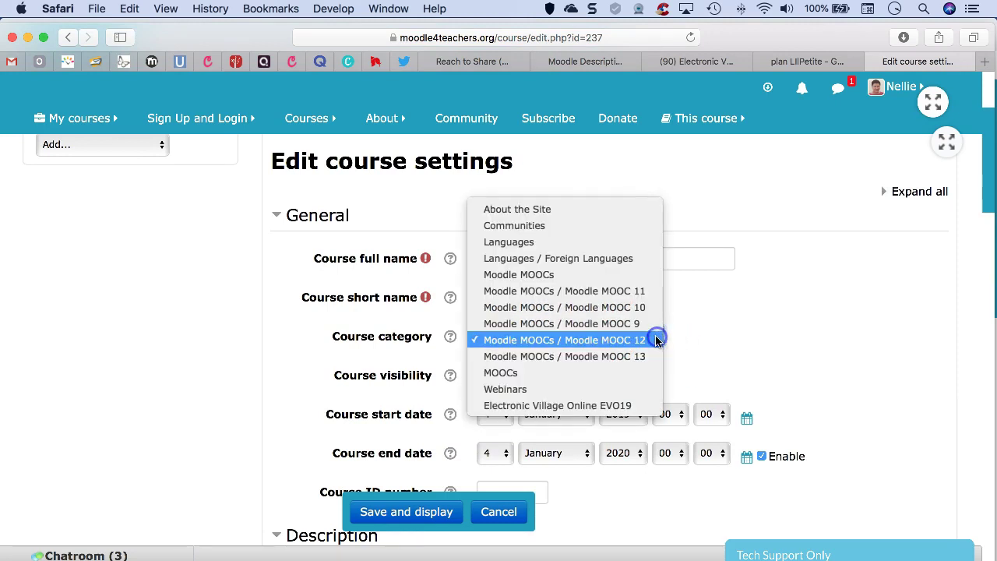
pyautogui.click(564, 405)
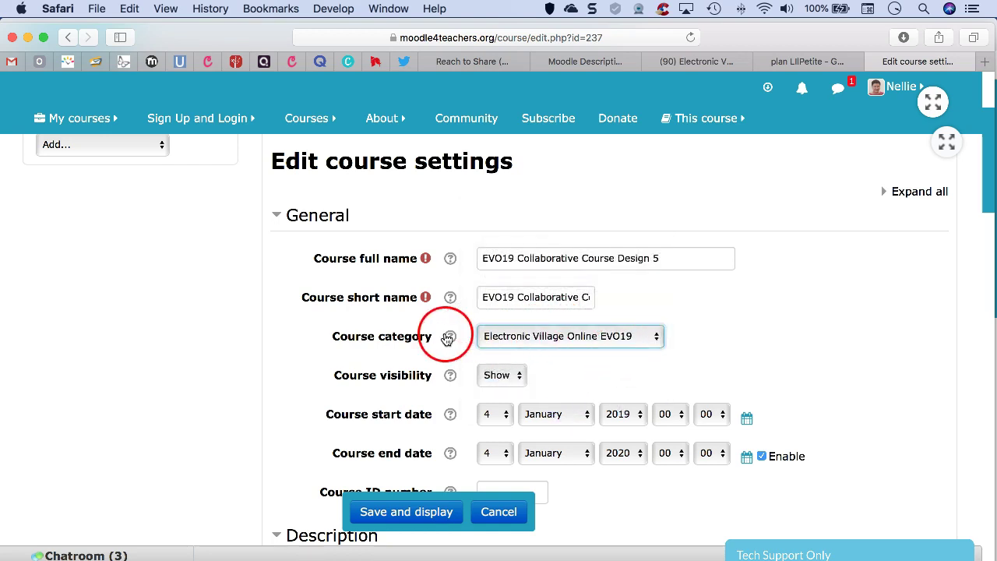
pyautogui.moveTo(572, 290); pyautogui.dragTo(628, 292)
pyautogui.scroll(-2, 518, 351)
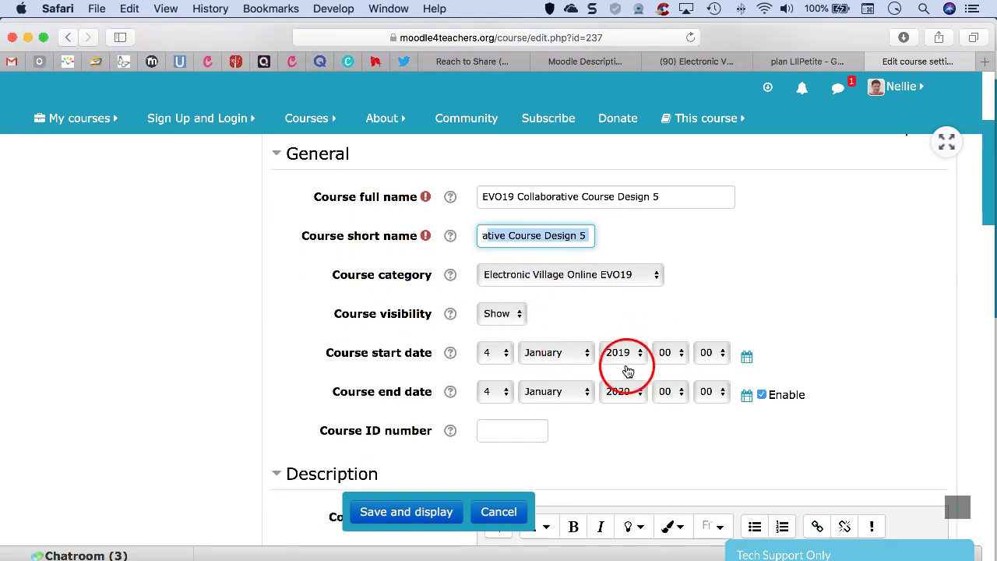
pyautogui.click(747, 396)
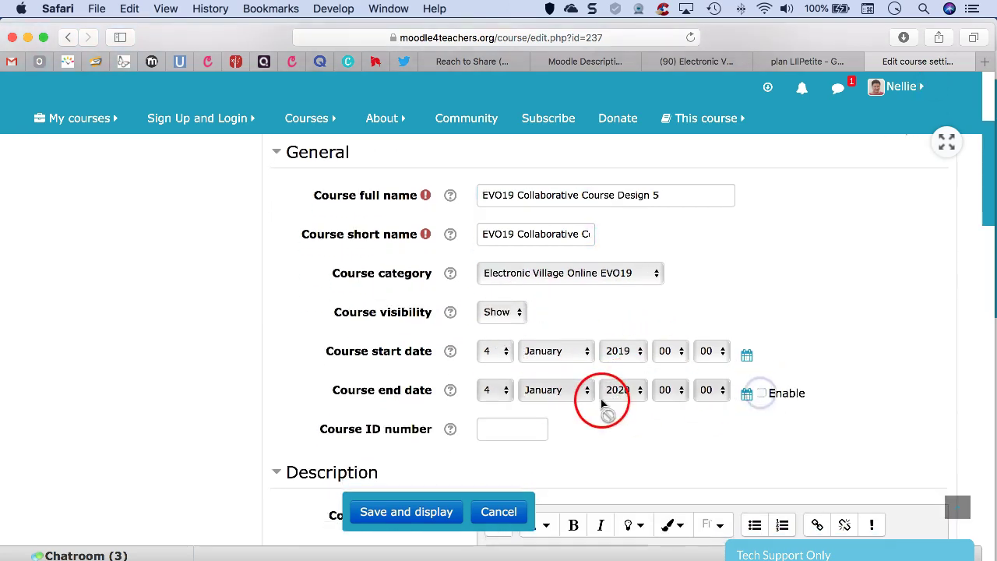
pyautogui.scroll(-5, 525, 403)
pyautogui.scroll(-4, 490, 405)
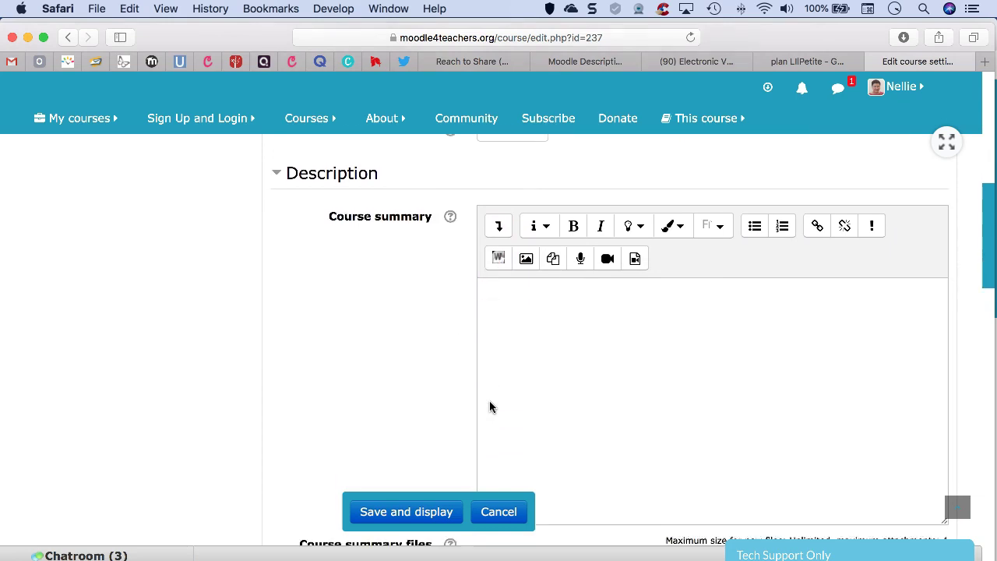
# Select the current course summary image file
pyautogui.click(568, 268)
pyautogui.scroll(-5, 568, 260)
pyautogui.click(532, 382)
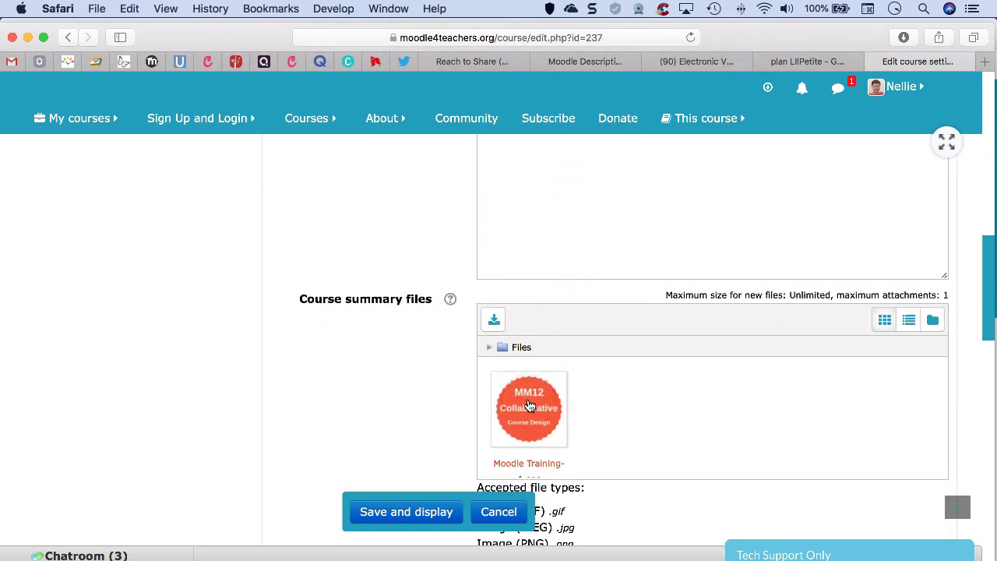
# Delete Moodle Training-4.png and add the M4TEVO19 Week 4 badge as the course image
pyautogui.click(566, 382)
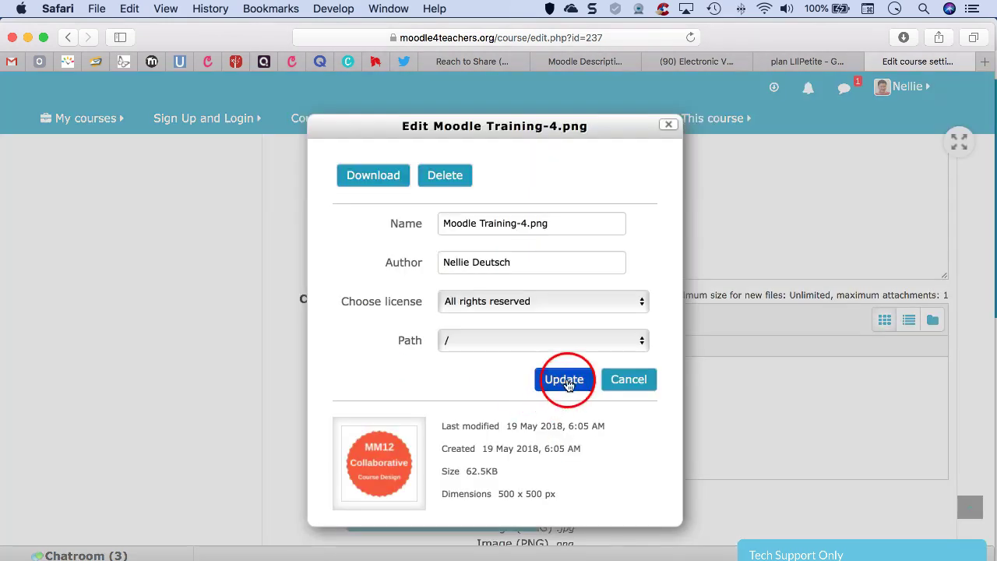
pyautogui.click(448, 177)
pyautogui.click(461, 358)
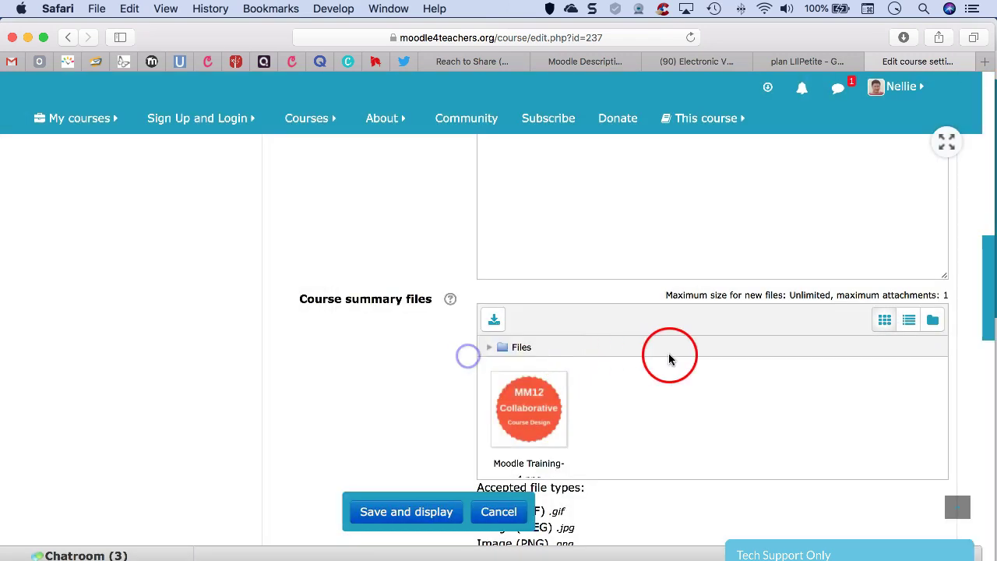
pyautogui.click(703, 402)
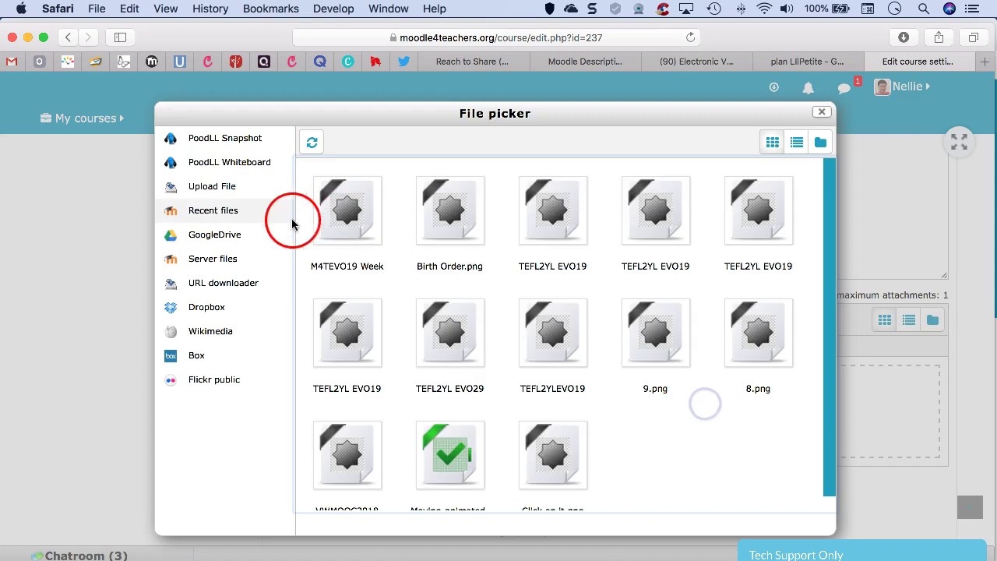
pyautogui.click(358, 214)
pyautogui.click(474, 258)
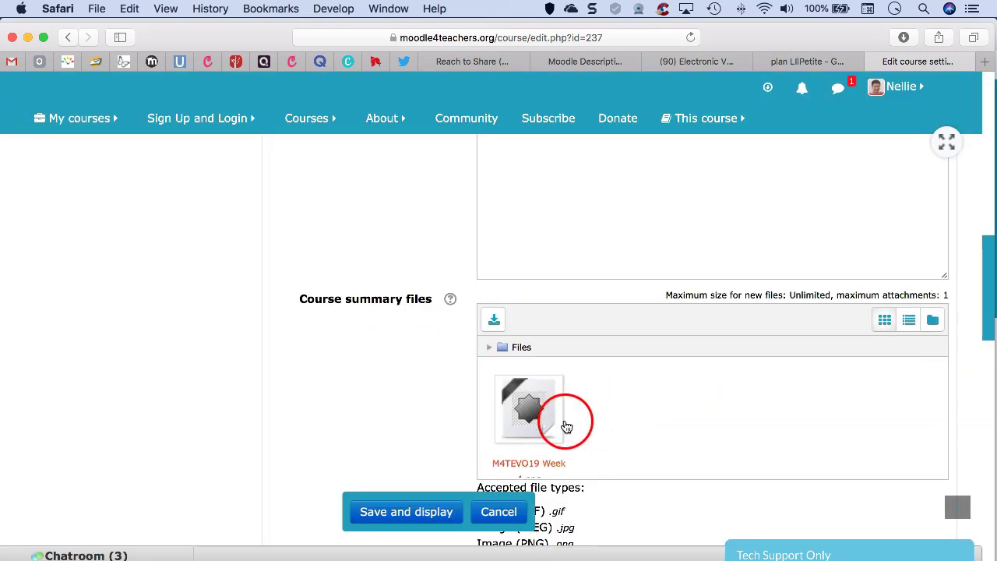
pyautogui.scroll(-5, 566, 427)
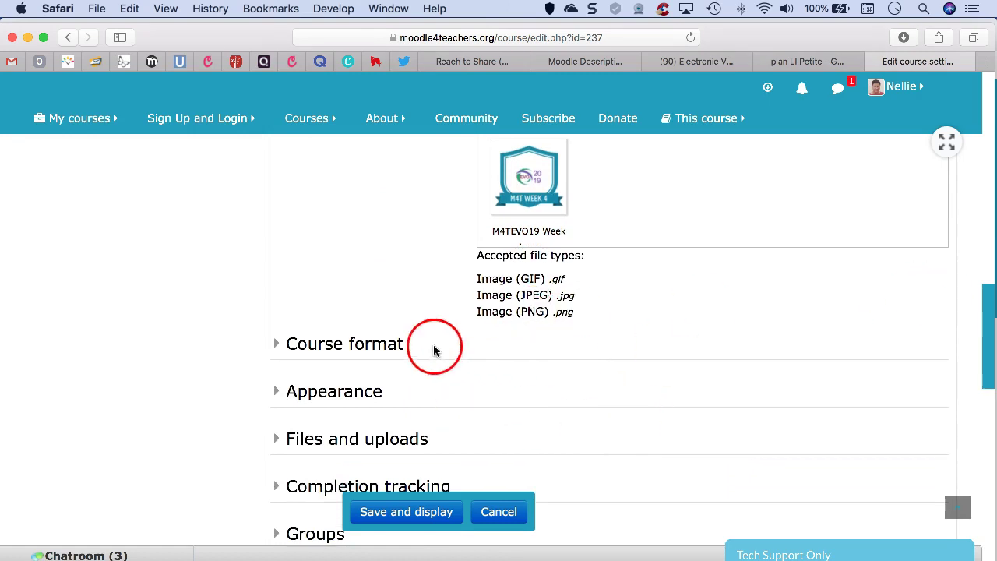
# Go to Course administration > Reset for EVO19 Collaborative Course Design 4
pyautogui.scroll(-1, 356, 412)
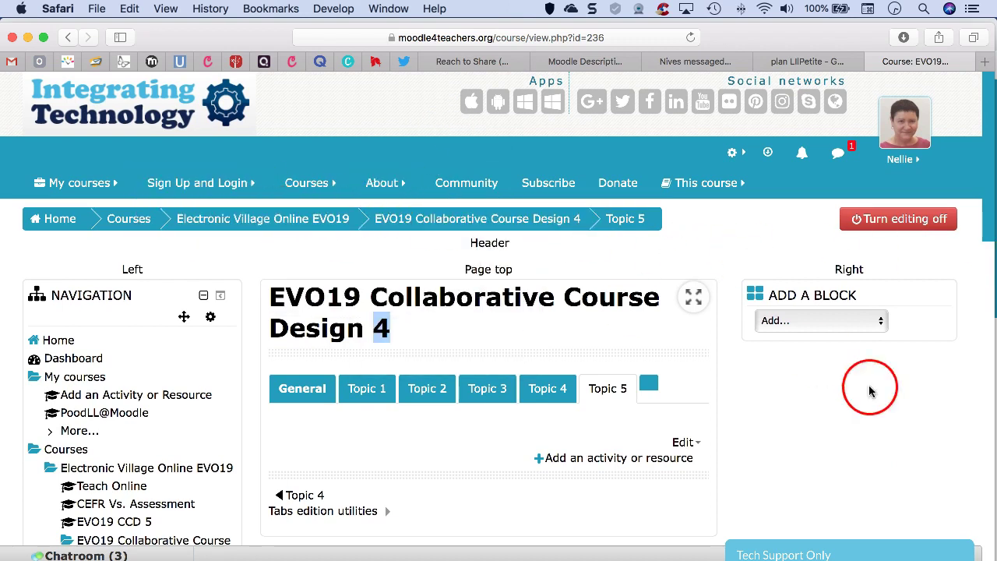
pyautogui.scroll(-10, 817, 389)
pyautogui.scroll(-6, 700, 442)
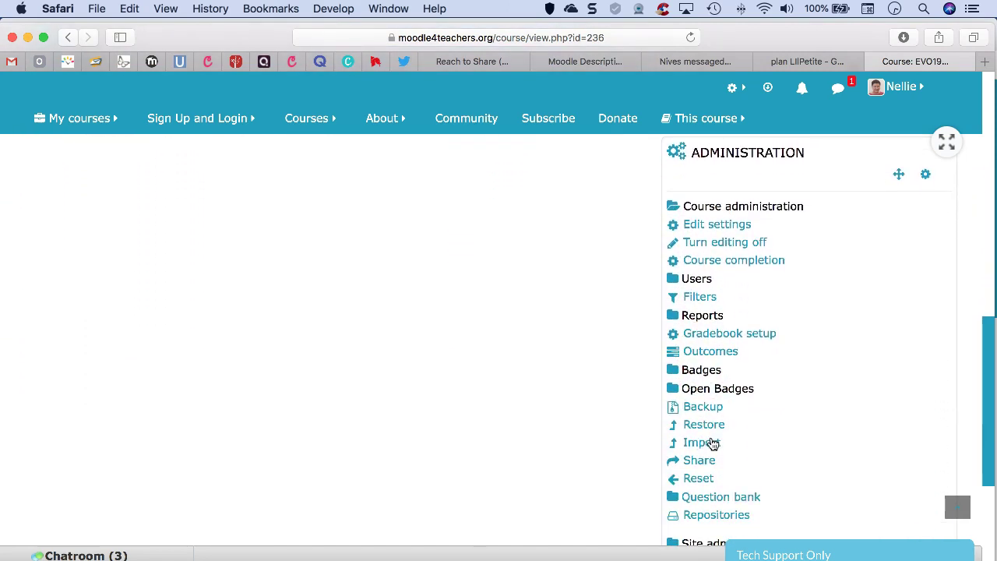
pyautogui.click(699, 478)
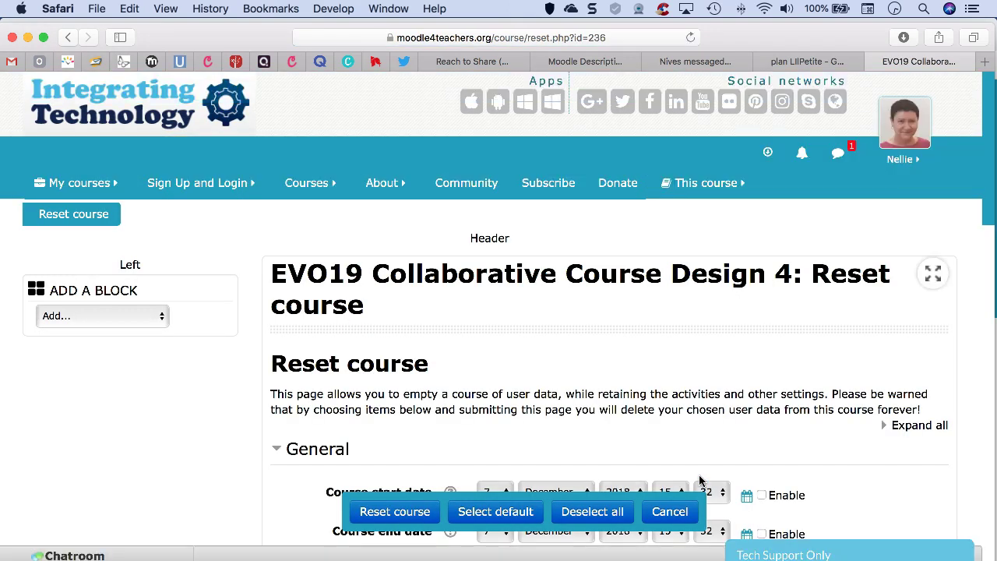
# Tick the General deletion options, including deleting comments and completion data
pyautogui.scroll(-5, 701, 477)
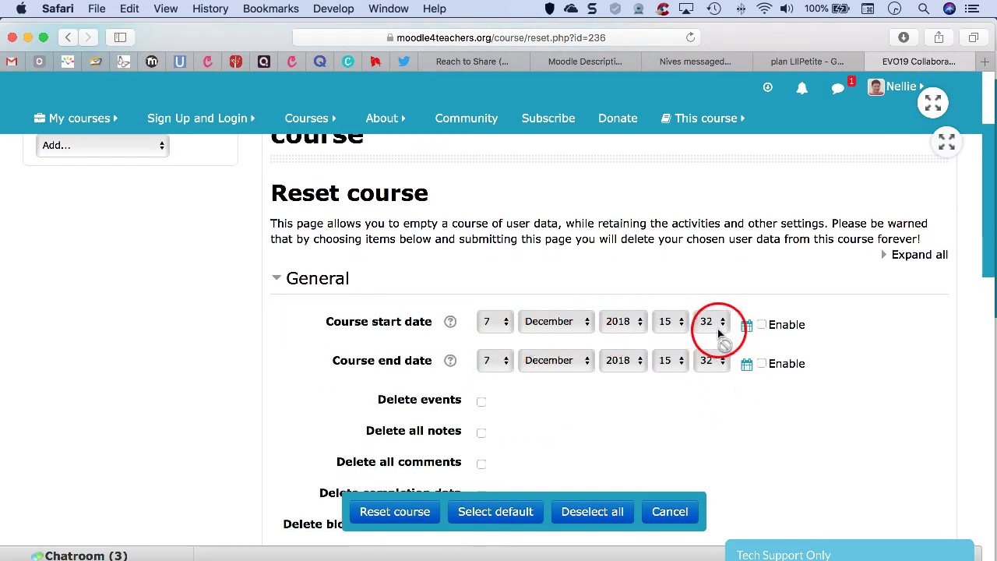
pyautogui.scroll(-1, 456, 397)
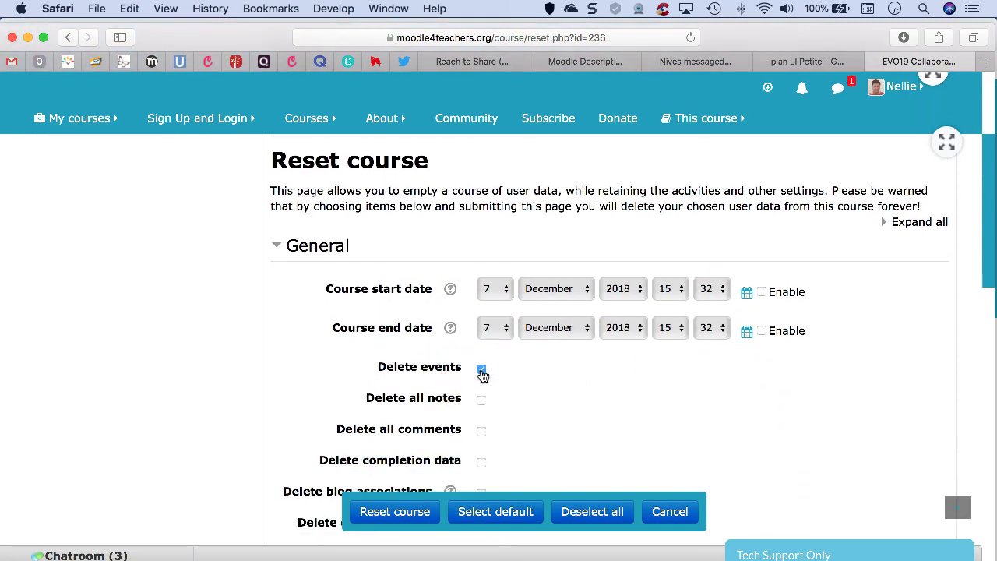
pyautogui.click(481, 428)
pyautogui.scroll(-2, 479, 420)
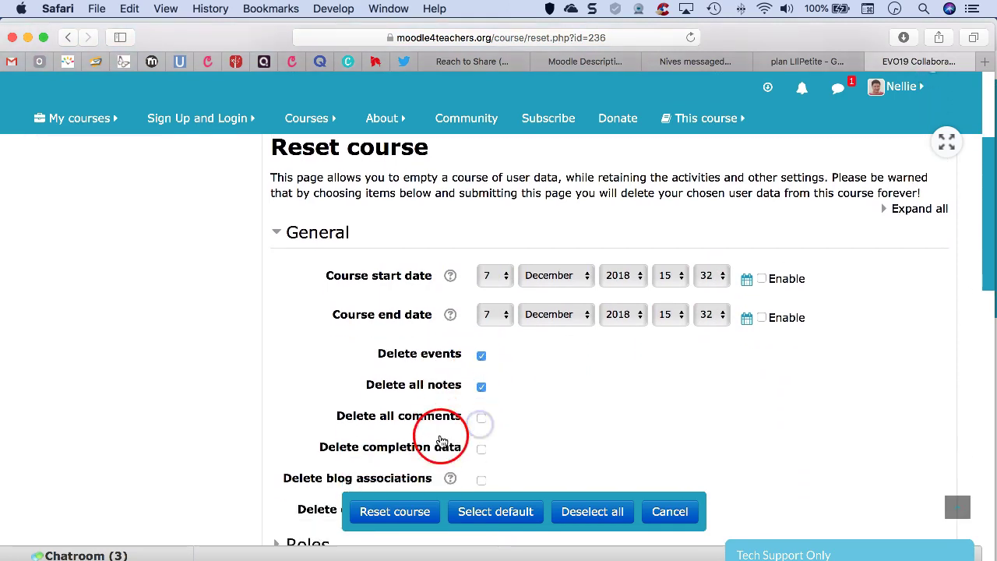
pyautogui.click(481, 421)
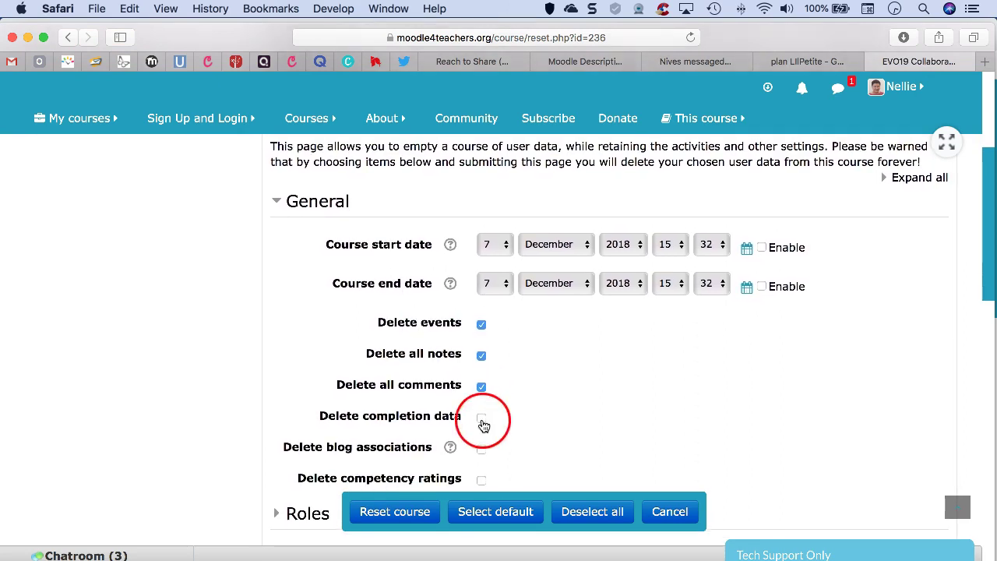
pyautogui.scroll(-1, 481, 432)
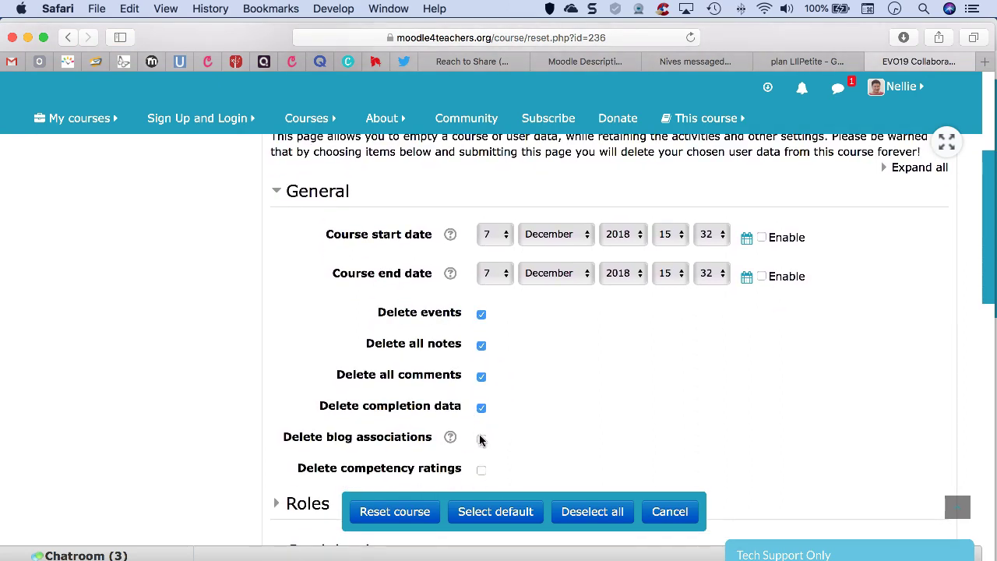
pyautogui.scroll(-2, 480, 452)
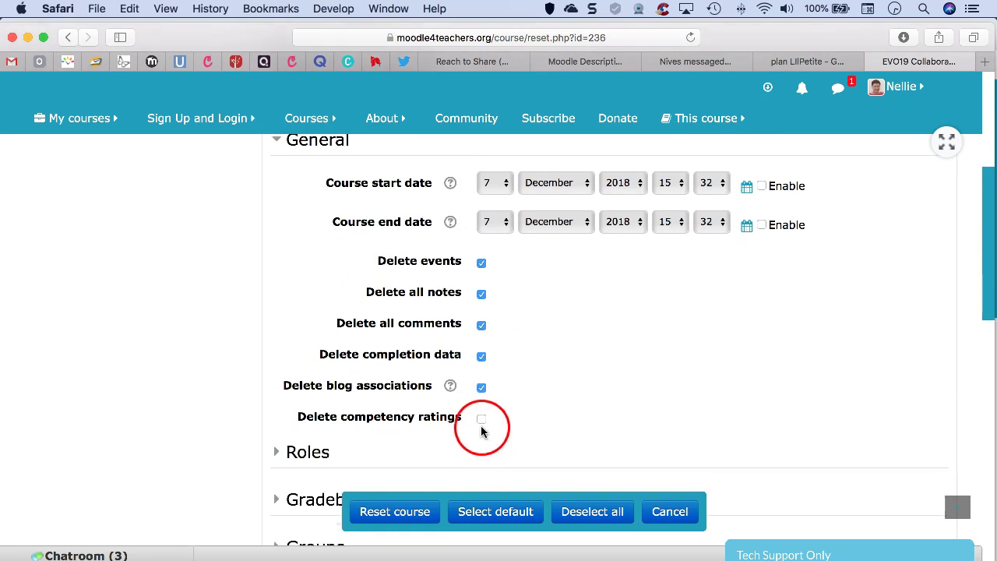
pyautogui.scroll(-2, 351, 436)
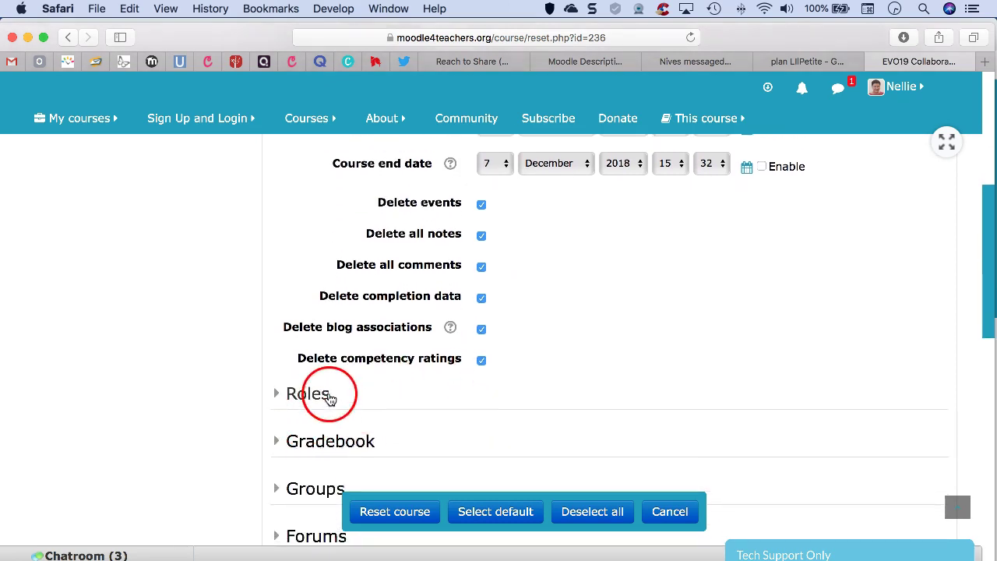
# Expand the Roles (with more options), Gradebook, Groups and Forums reset sections
pyautogui.click(319, 395)
pyautogui.scroll(-2, 468, 405)
pyautogui.scroll(-2, 511, 408)
pyautogui.scroll(-3, 423, 408)
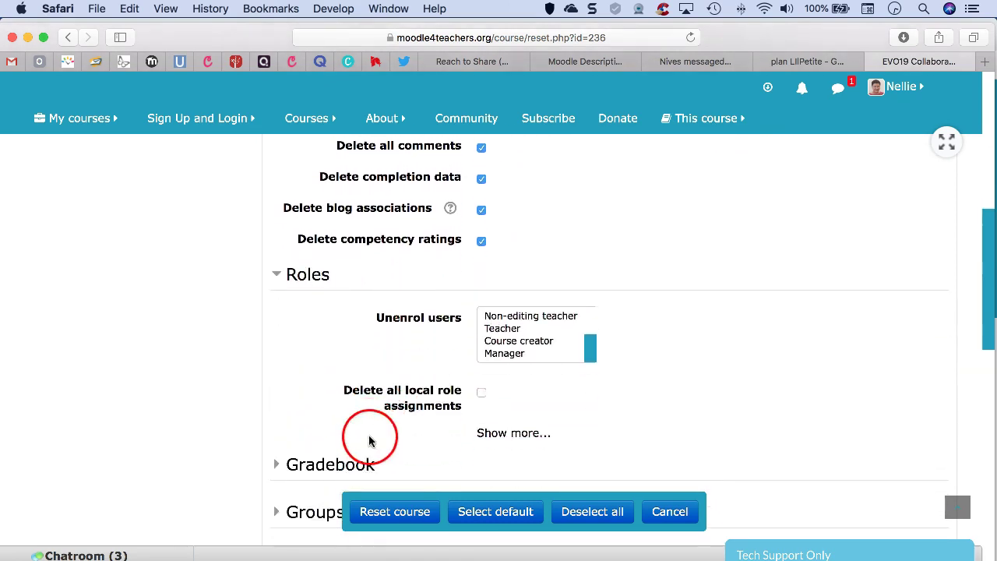
pyautogui.scroll(-1, 389, 424)
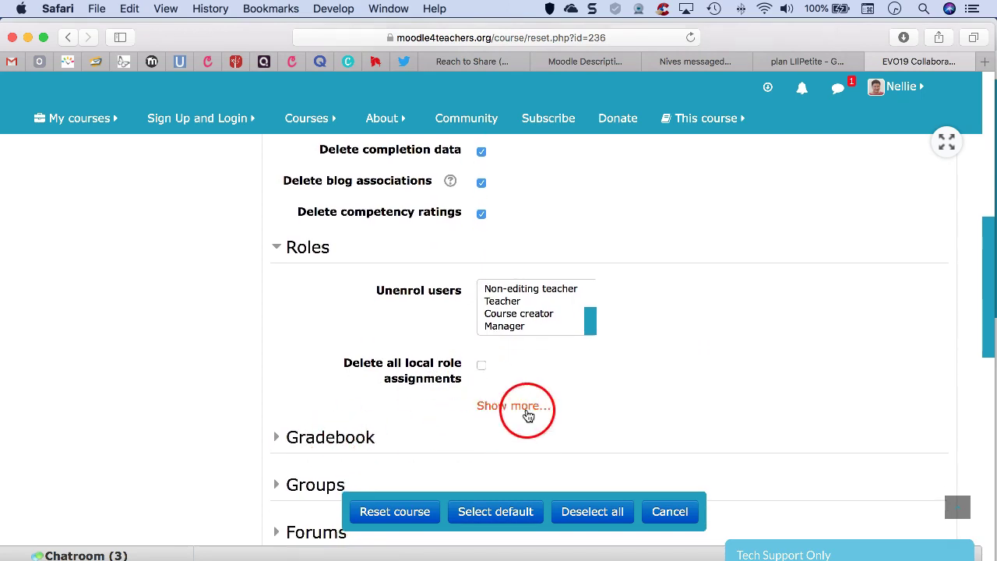
pyautogui.click(520, 405)
pyautogui.scroll(-2, 347, 432)
pyautogui.scroll(-1, 331, 440)
pyautogui.click(328, 446)
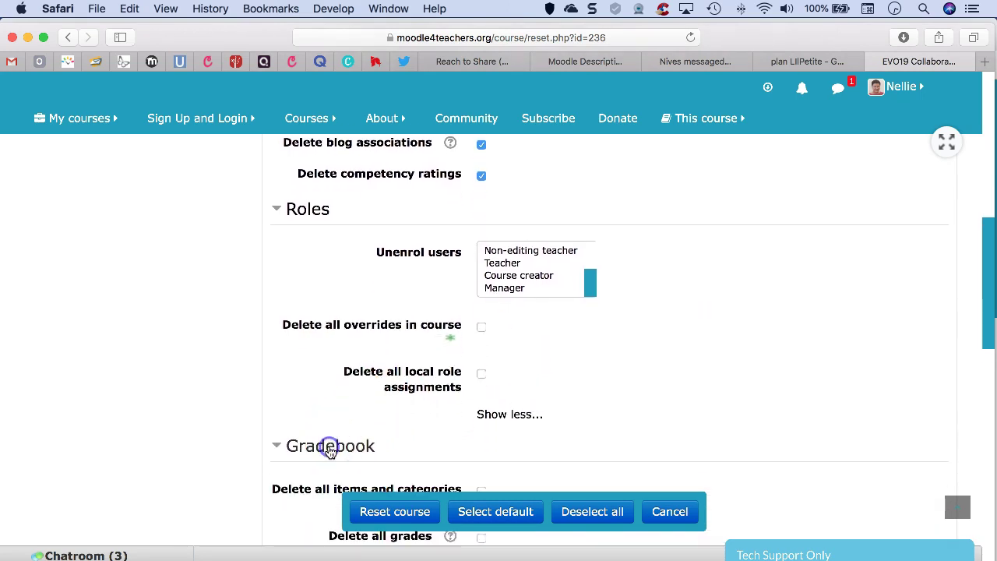
pyautogui.scroll(-5, 347, 436)
pyautogui.click(322, 390)
pyautogui.scroll(-5, 355, 396)
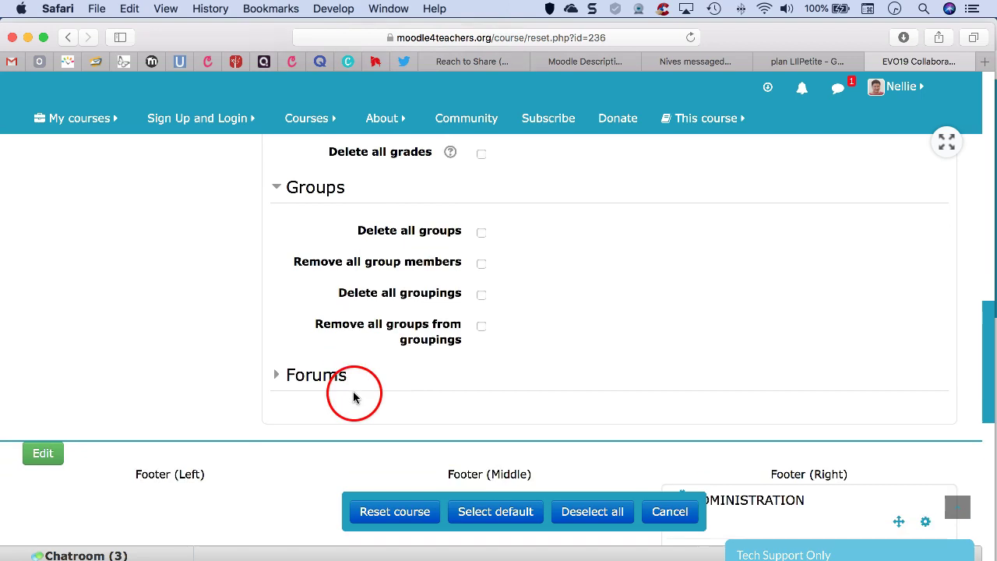
pyautogui.click(338, 369)
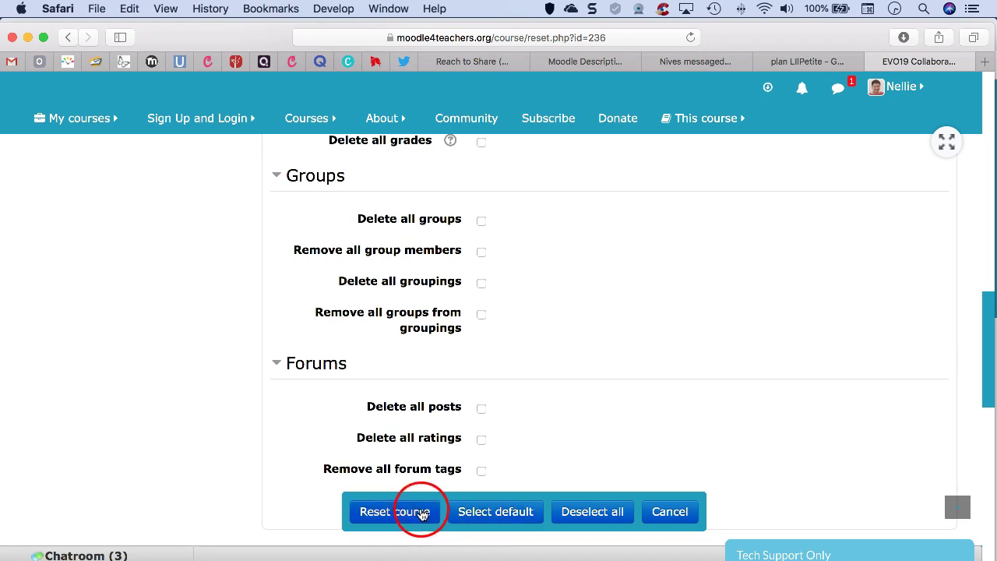
# Restore the default reset selections and also tick deletion of completion data
pyautogui.click(594, 519)
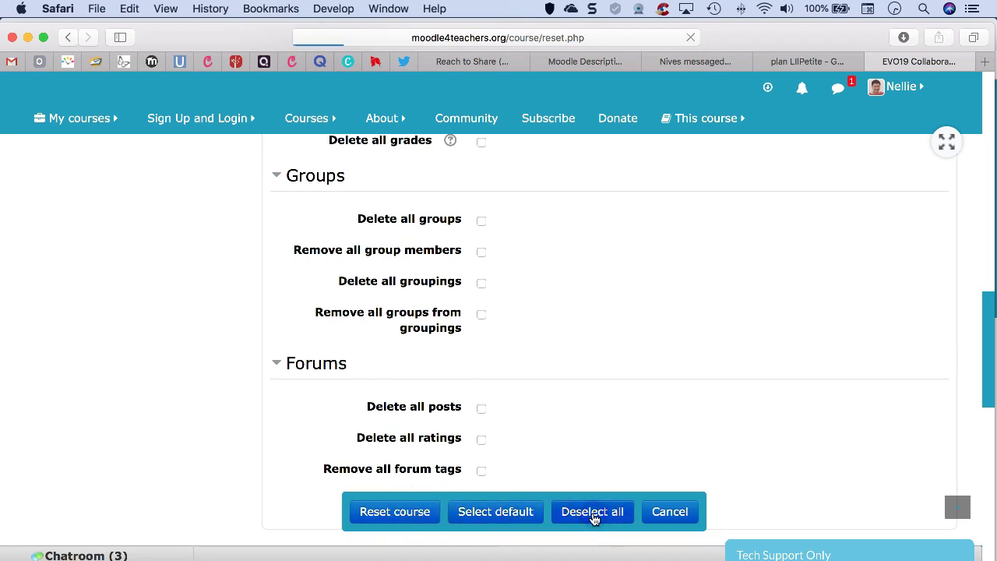
pyautogui.click(483, 516)
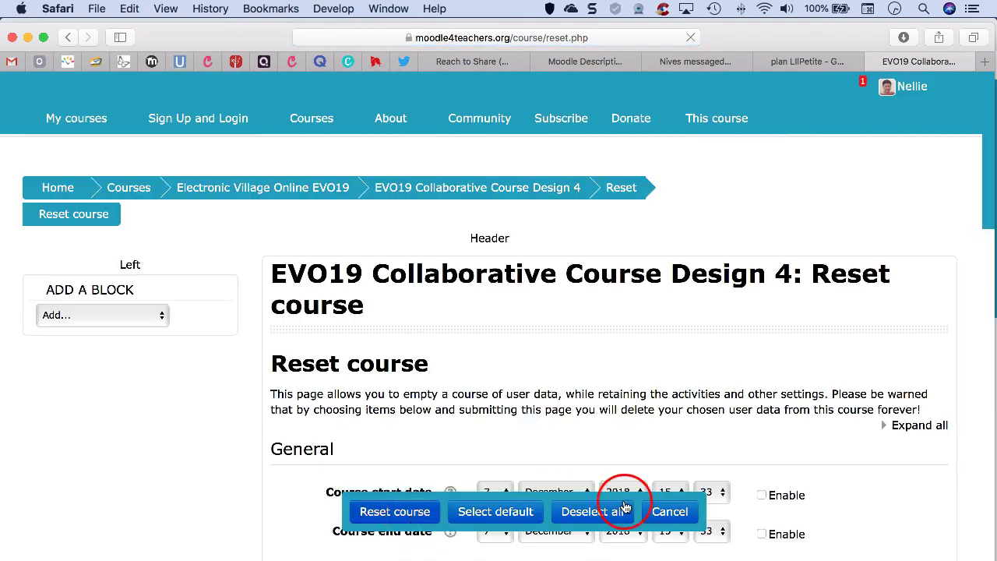
pyautogui.scroll(-3, 436, 507)
pyautogui.scroll(-2, 453, 501)
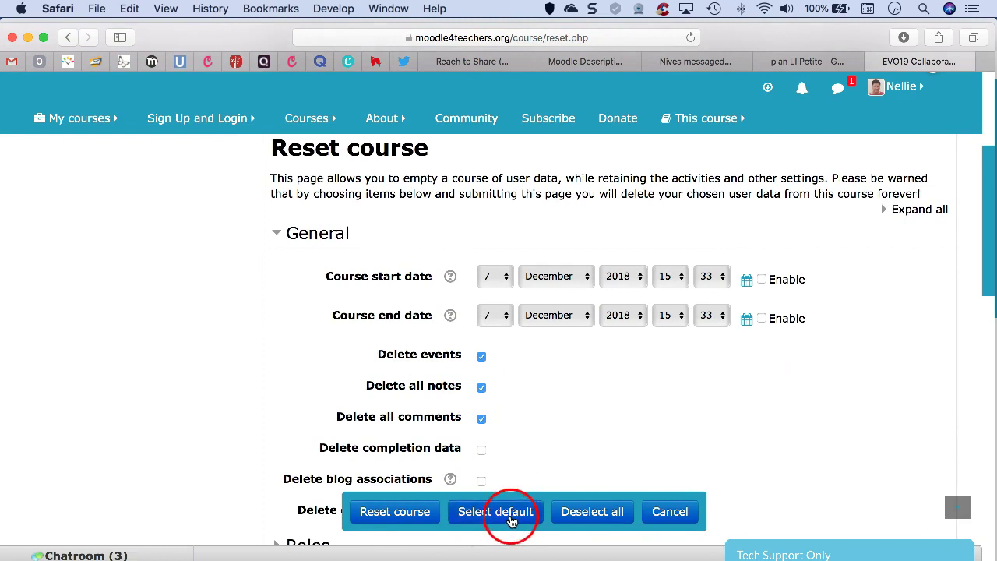
pyautogui.click(481, 452)
pyautogui.scroll(-3, 501, 405)
pyautogui.click(483, 353)
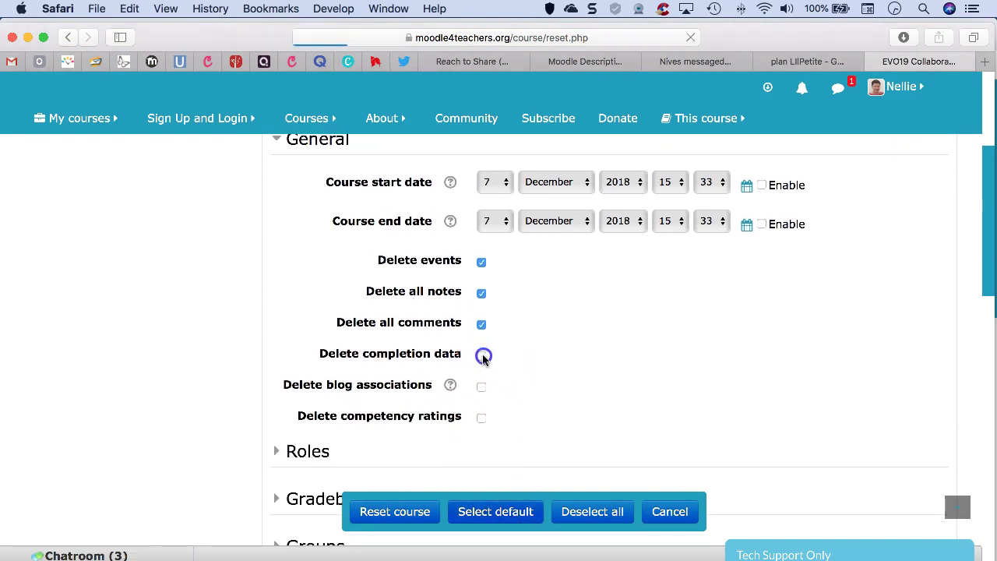
pyautogui.click(485, 401)
# Also tick blog associations and competency ratings, then run the course reset
pyautogui.scroll(-5, 484, 400)
pyautogui.click(481, 350)
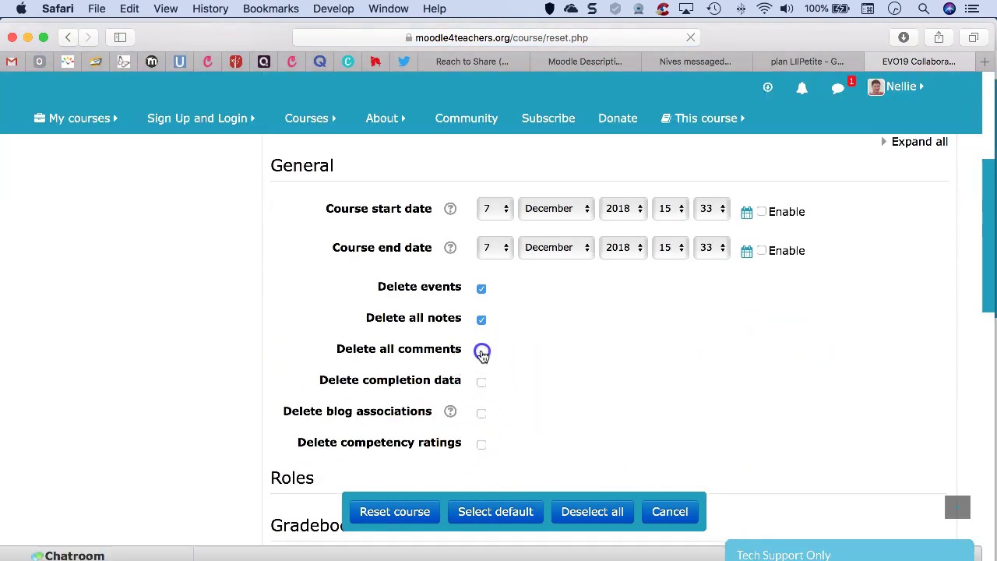
pyautogui.click(482, 446)
pyautogui.scroll(-5, 467, 459)
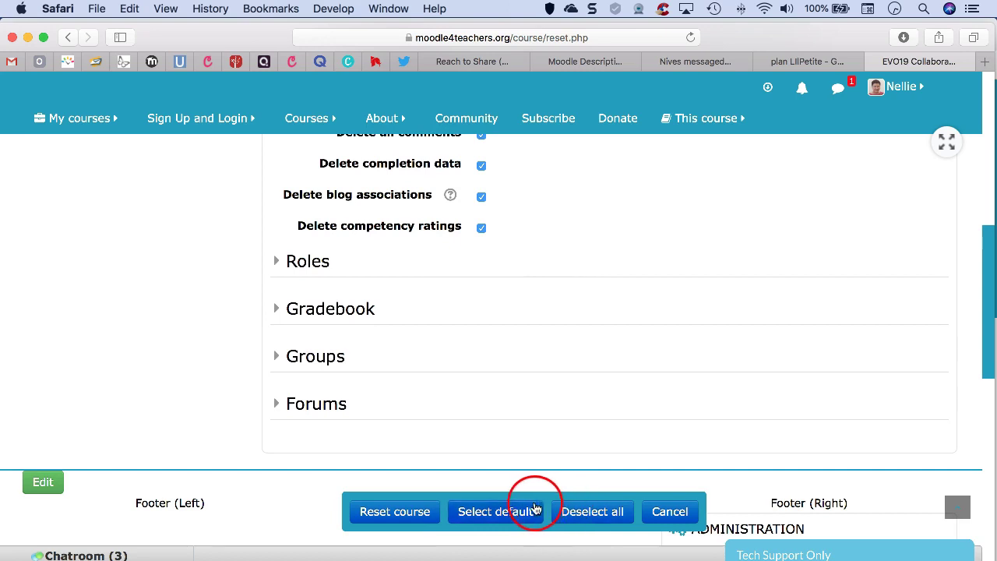
pyautogui.click(510, 511)
pyautogui.click(395, 514)
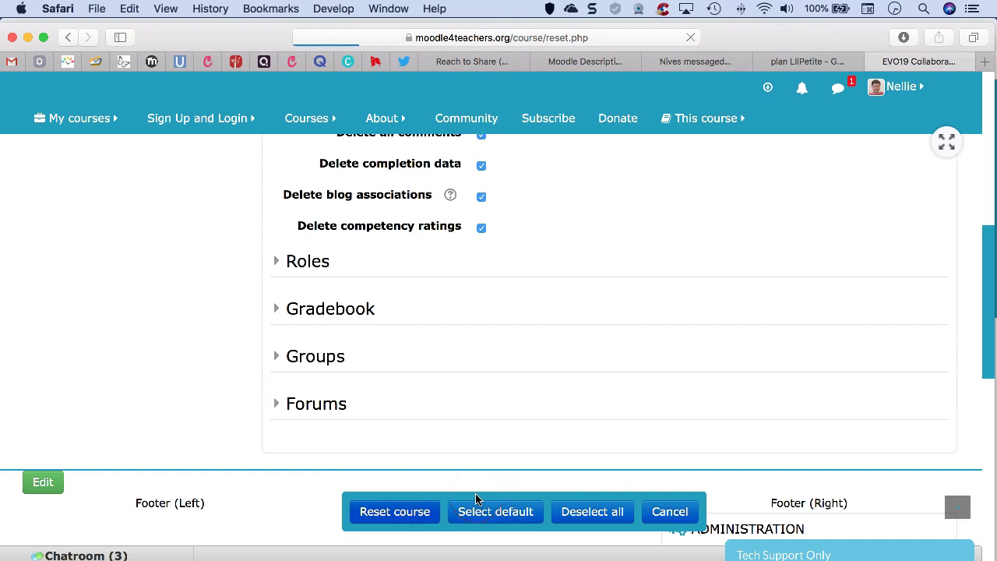
# Continue from the reset results back to the EVO19 Collaborative Course Design 4 course page
pyautogui.scroll(-3, 506, 495)
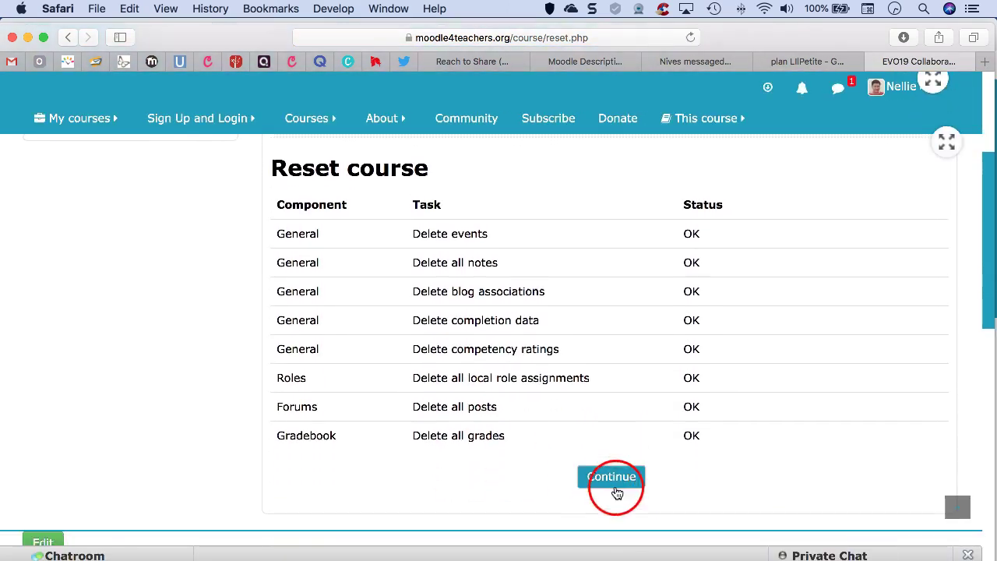
pyautogui.click(654, 475)
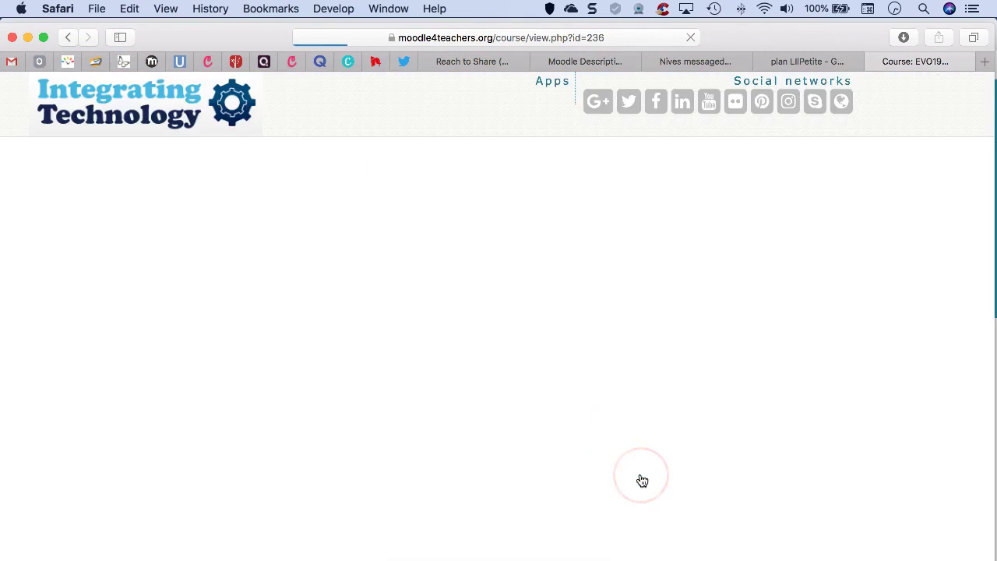
pyautogui.scroll(-2, 537, 363)
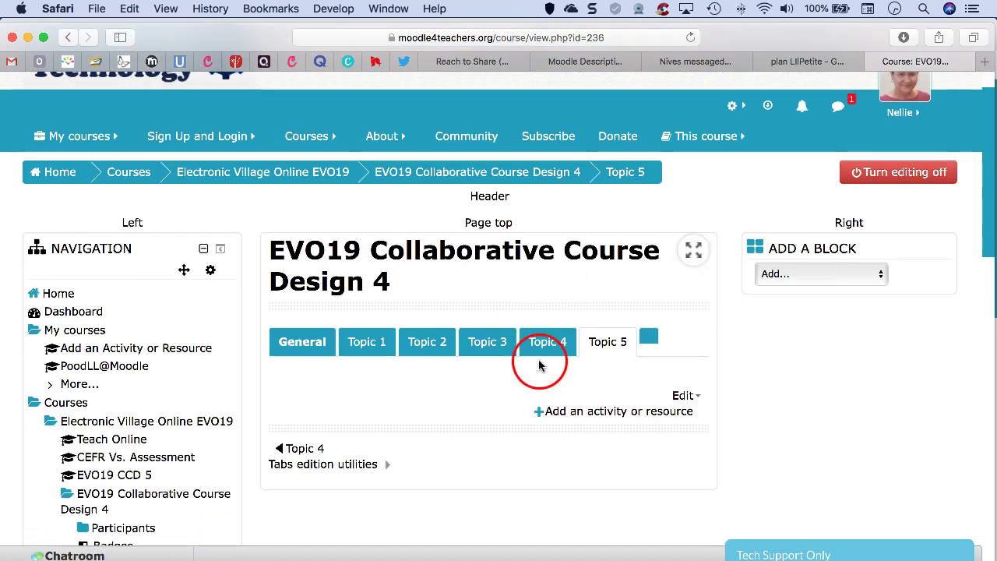
pyautogui.scroll(2, 623, 298)
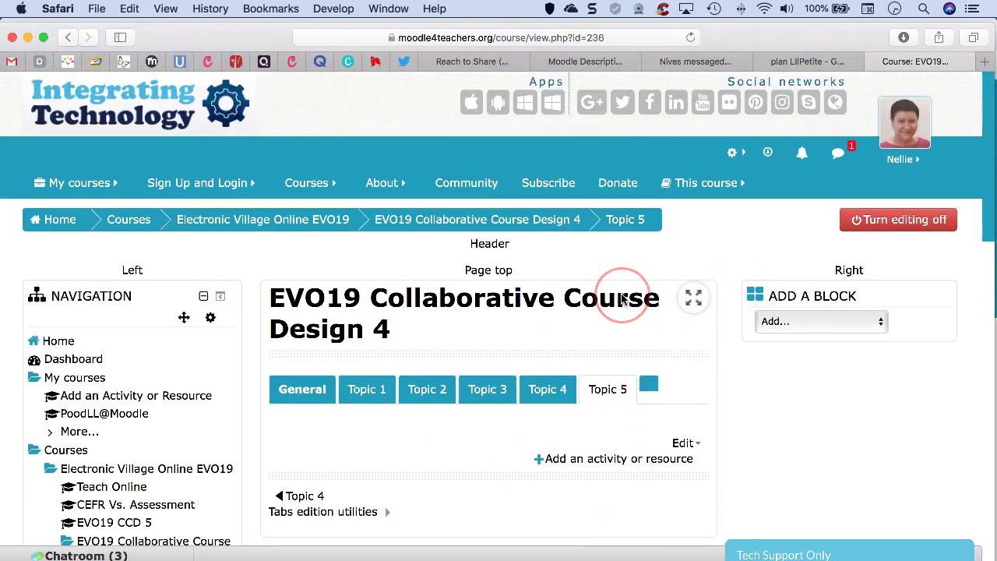
pyautogui.click(322, 228)
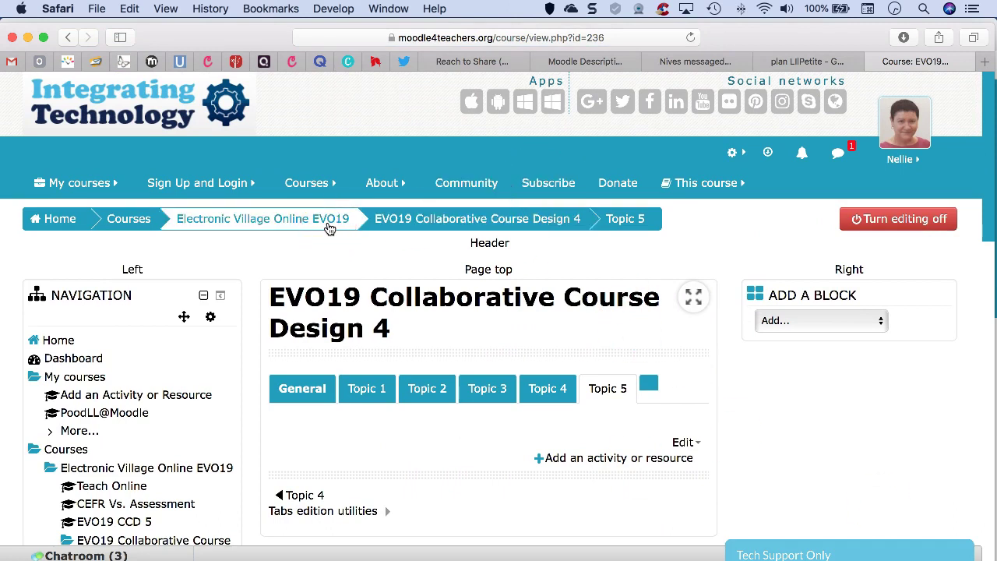
pyautogui.click(265, 146)
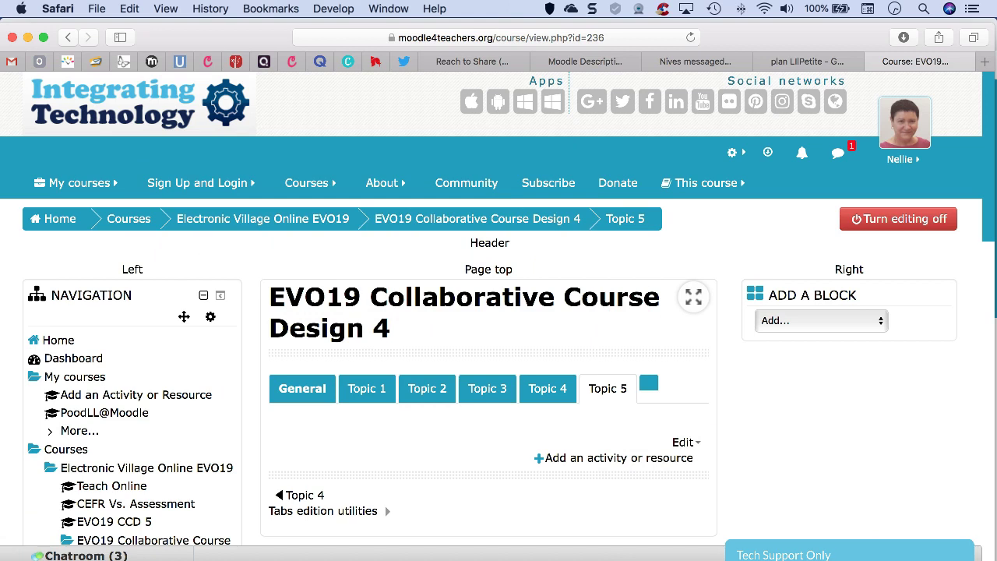